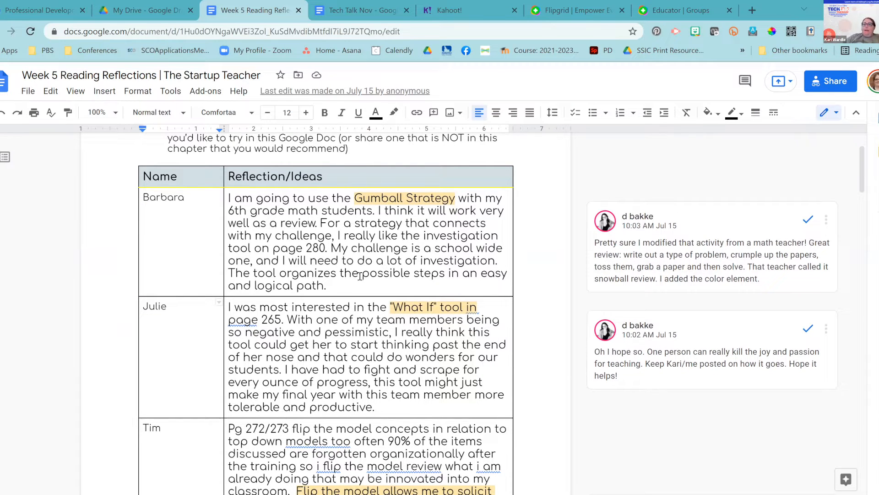
- Scroll through the Week 5 Reading Reflections document to review the table
scroll(360, 277, "down", 1)
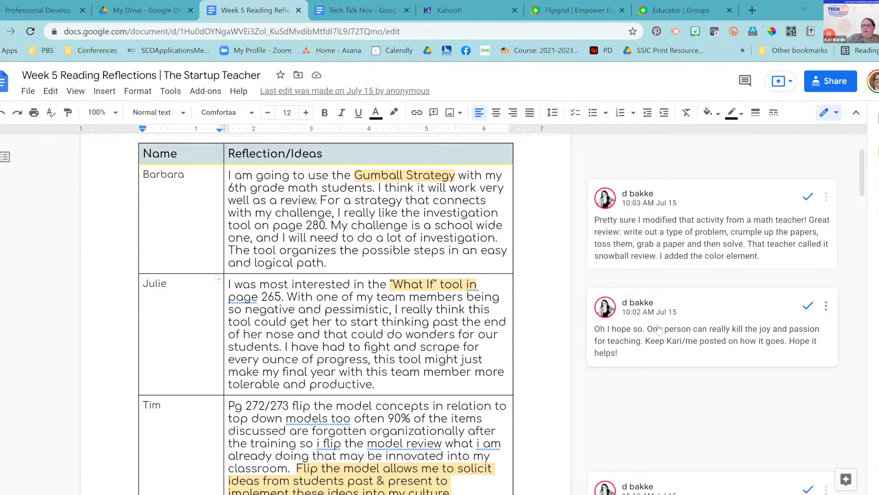
scroll(658, 329, "down", 1)
scroll(658, 329, "down", 5)
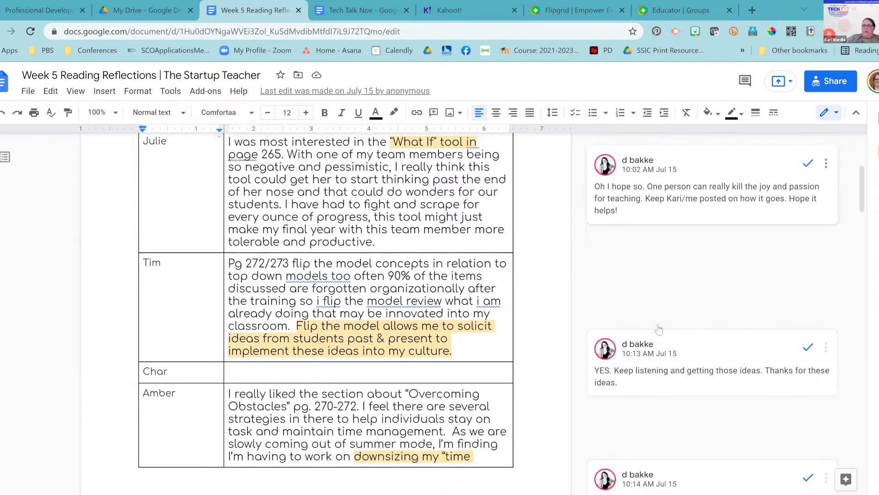
scroll(659, 329, "down", 2)
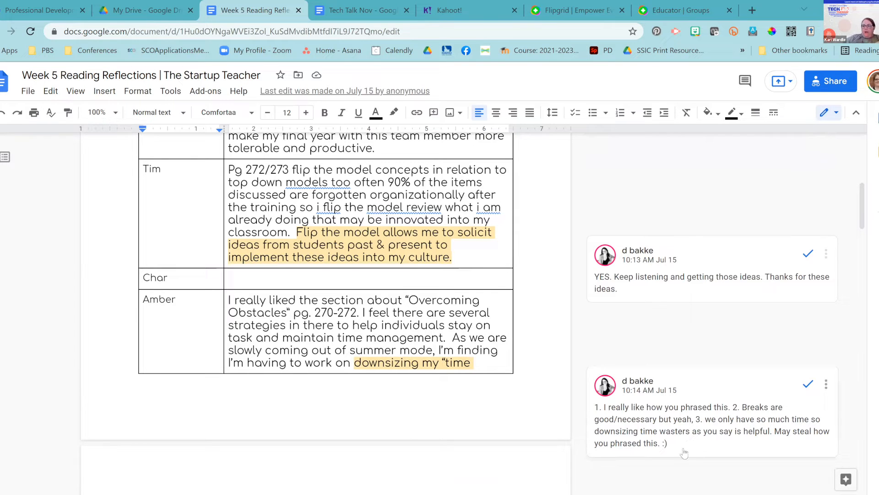
scroll(684, 452, "down", 5)
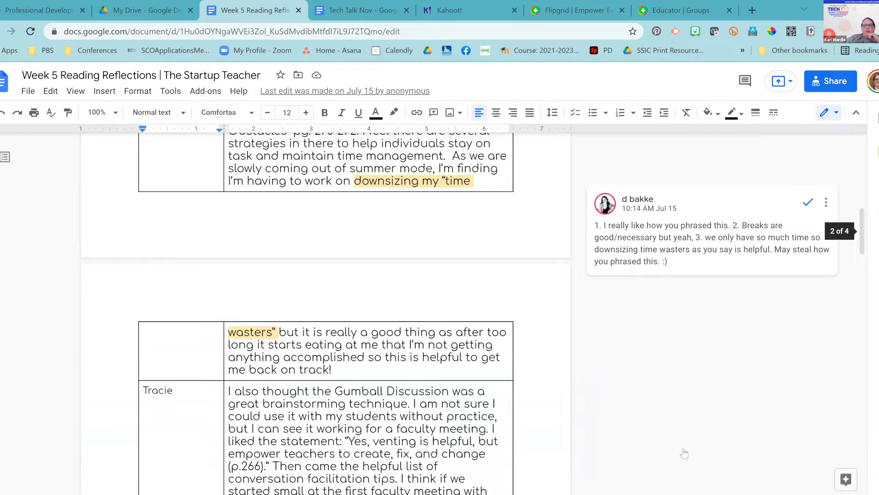
scroll(684, 452, "down", 2)
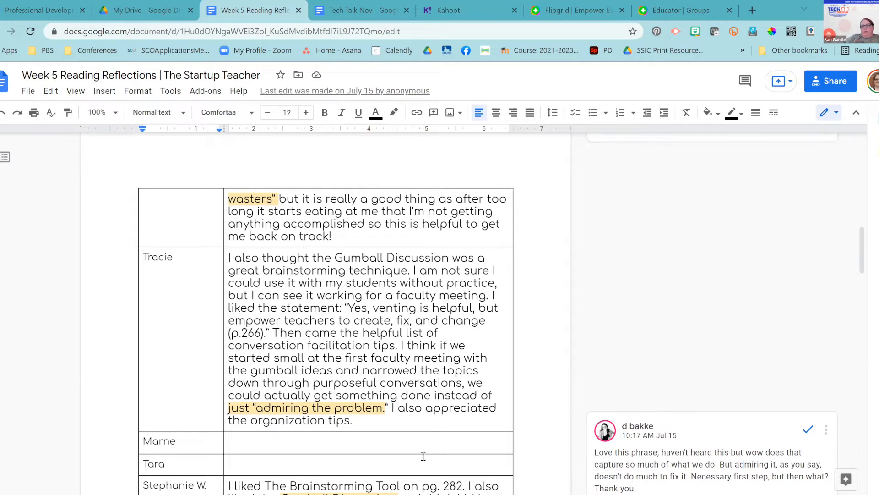
scroll(405, 366, "down", 12)
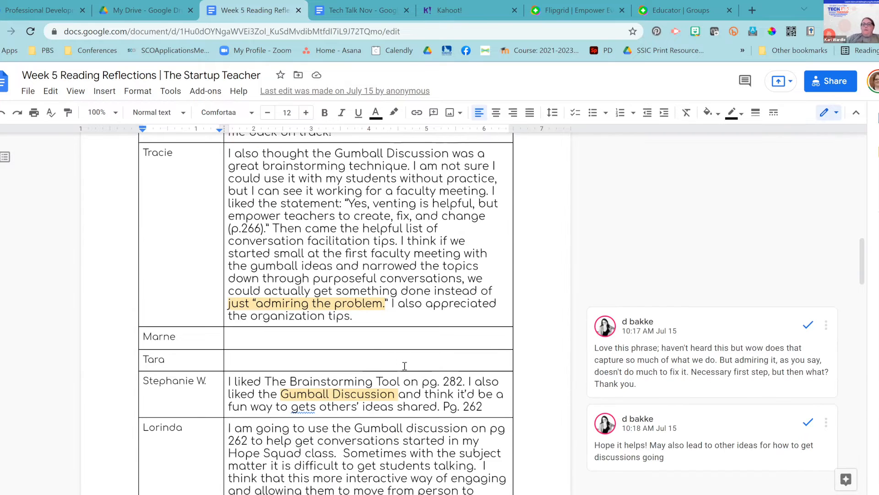
scroll(405, 366, "down", 3)
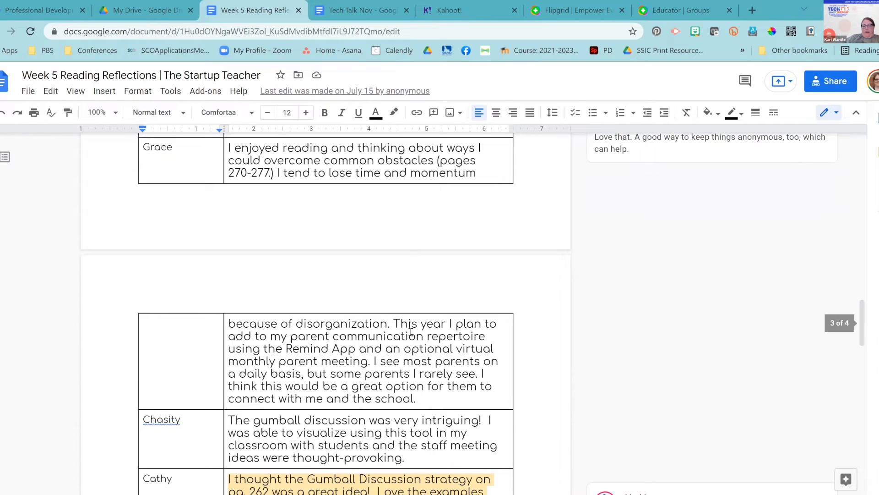
scroll(386, 224, "up", 5)
scroll(385, 225, "up", 2)
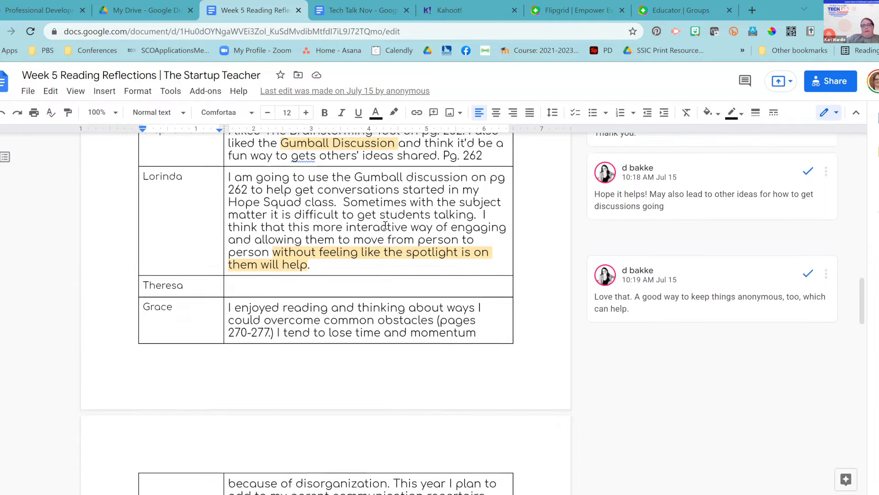
scroll(386, 224, "down", 5)
scroll(385, 225, "down", 12)
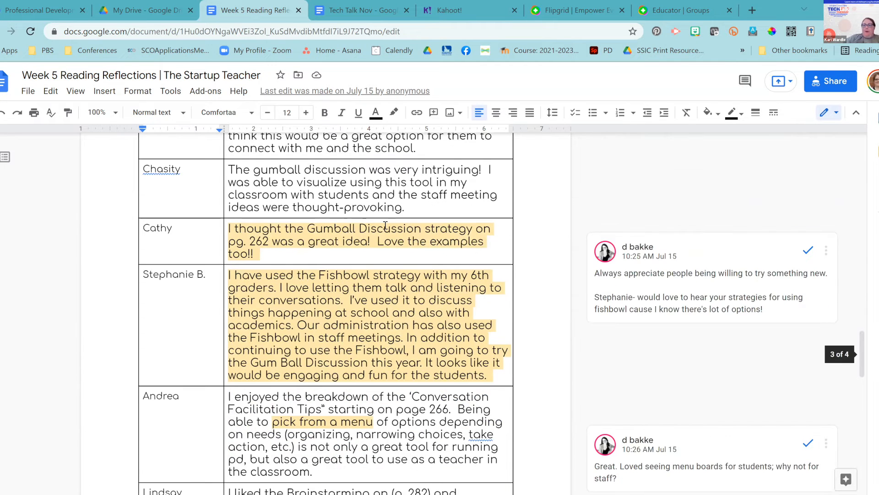
scroll(385, 225, "down", 3)
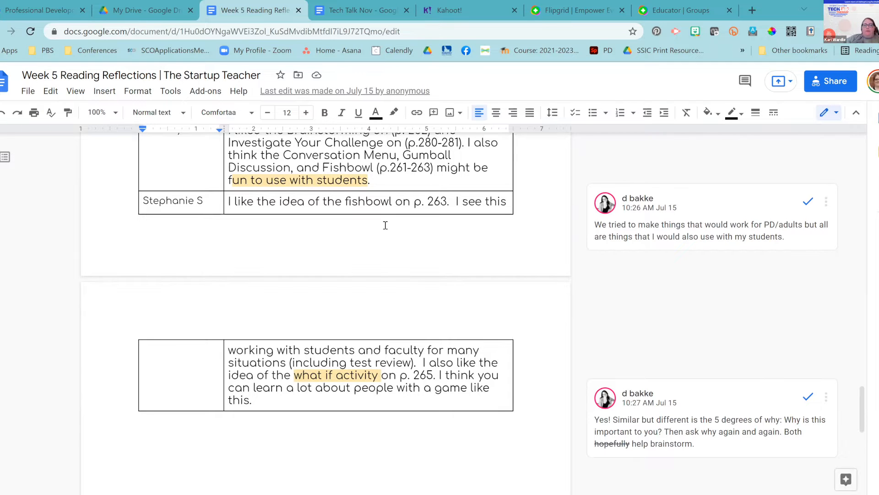
scroll(385, 225, "up", 1)
scroll(385, 224, "up", 4)
scroll(385, 225, "up", 2)
scroll(386, 224, "up", 5)
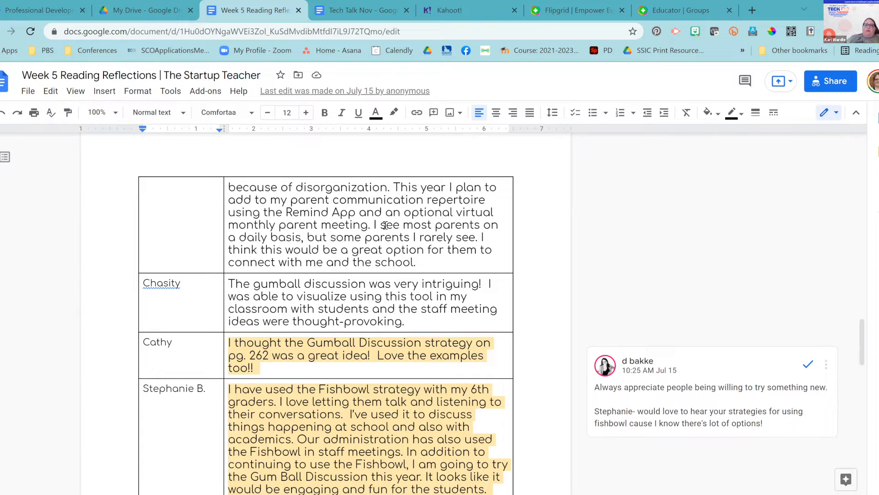
scroll(355, 223, "up", 1)
scroll(355, 223, "up", 15)
scroll(355, 223, "up", 12)
scroll(355, 223, "up", 6)
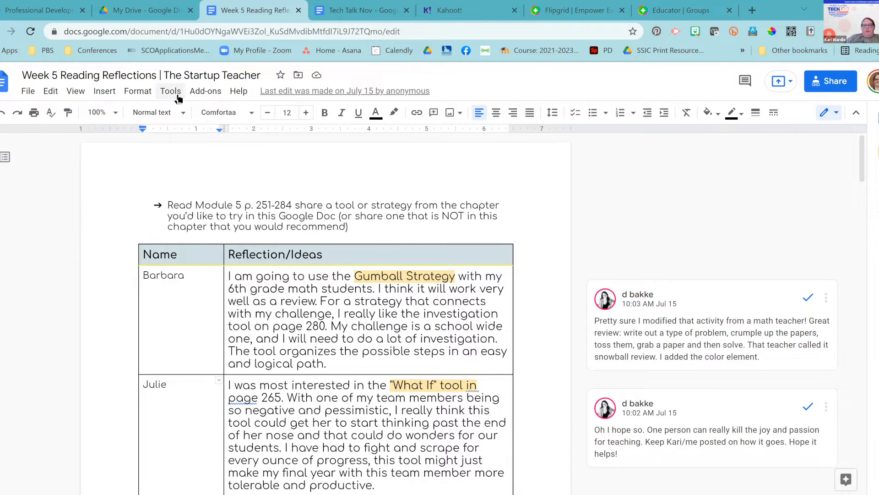
- Open Tools > Explore beside the document and put the cursor in its search box
left_click(179, 98)
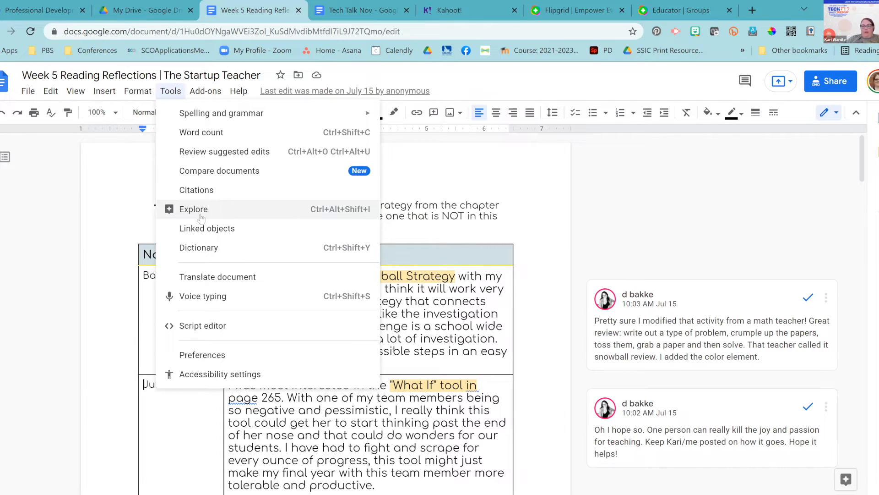
left_click(201, 215)
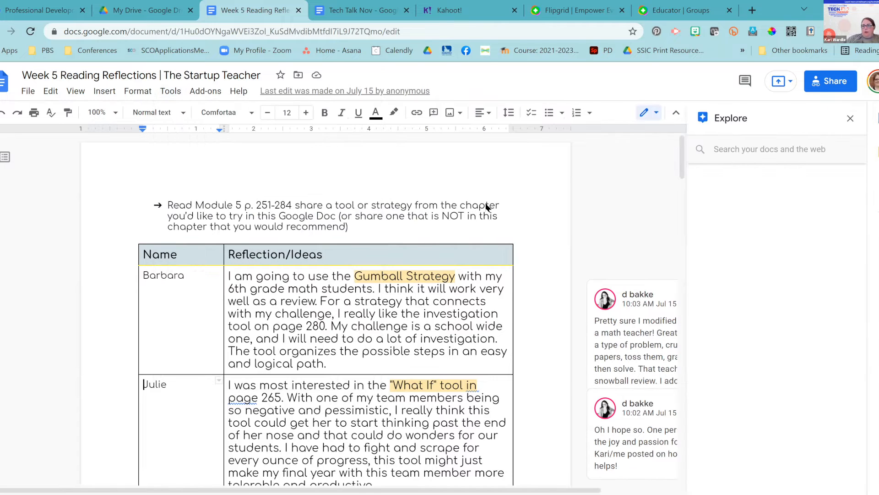
left_click(739, 151)
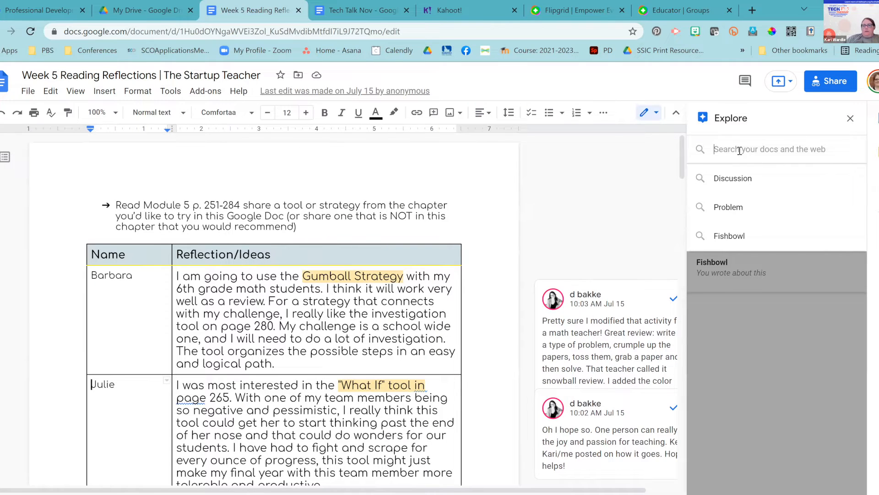
left_click(740, 150)
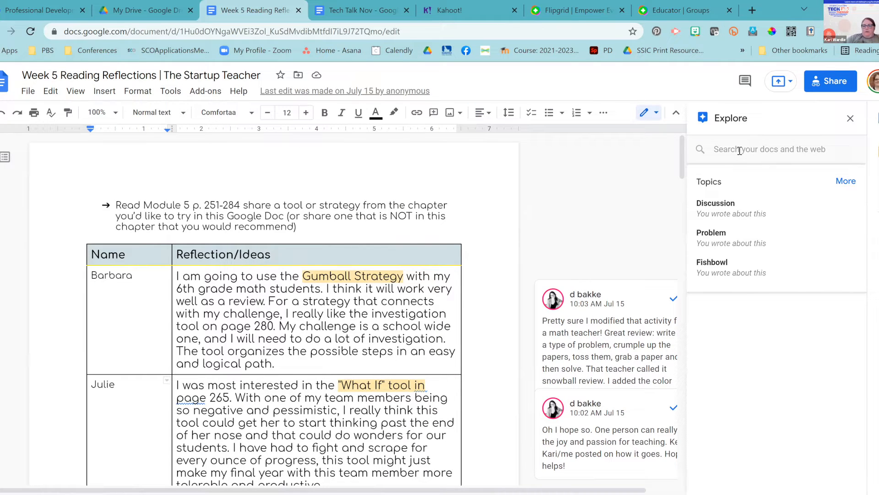
left_click(754, 148)
- Search Explore for 'puppies' to get web results
type("pup")
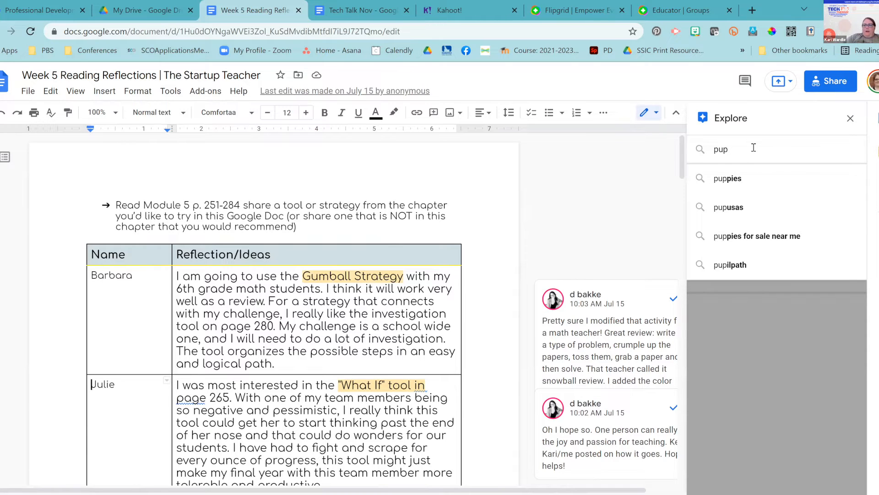
type("pies")
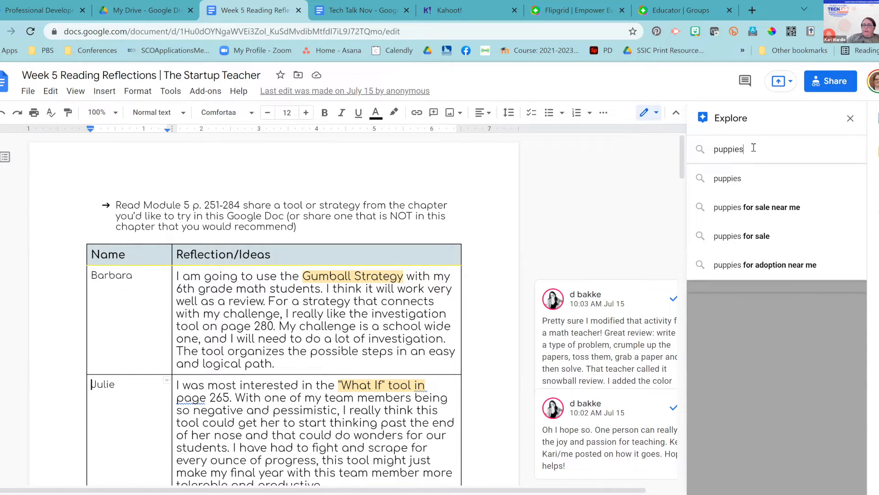
key("Return")
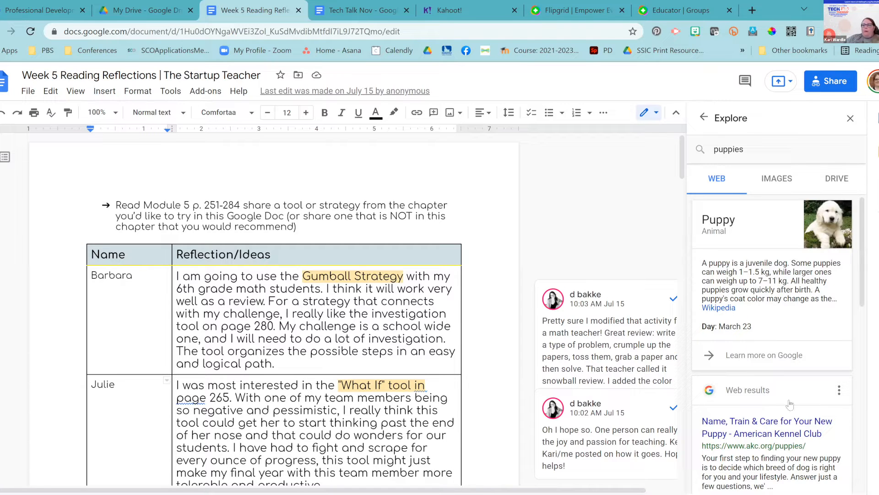
- Show Explore's puppy image results and drag the first photo into Barbara's reflection cell
scroll(730, 302, "down", 3)
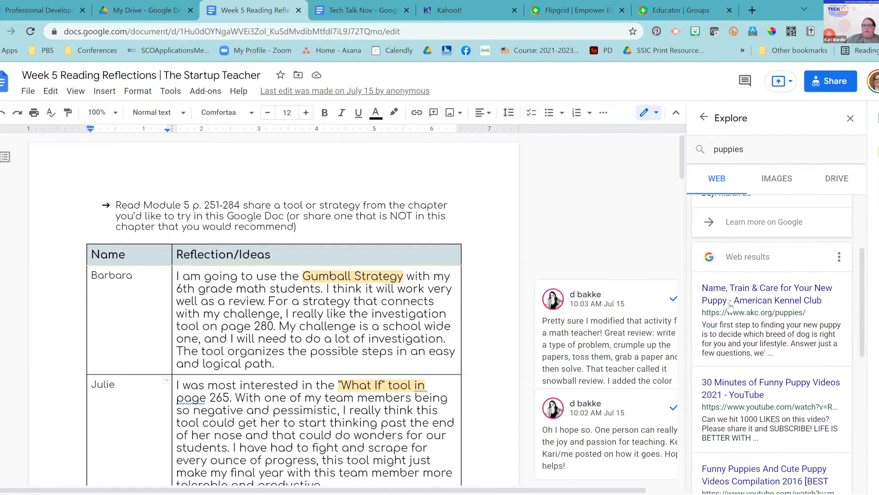
left_click(781, 181)
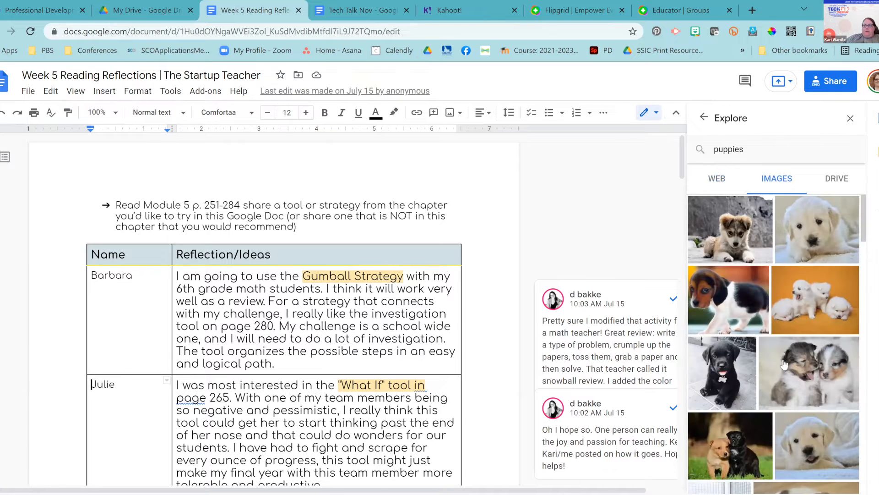
left_click(837, 180)
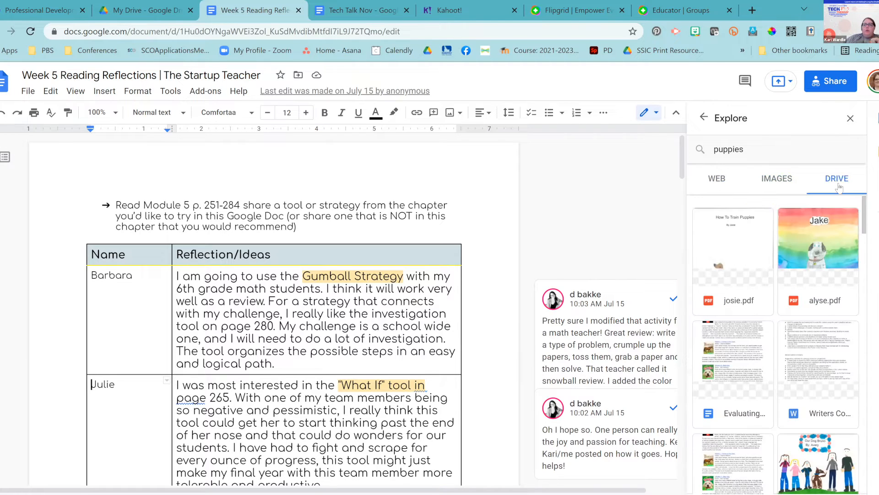
scroll(812, 342, "down", 3)
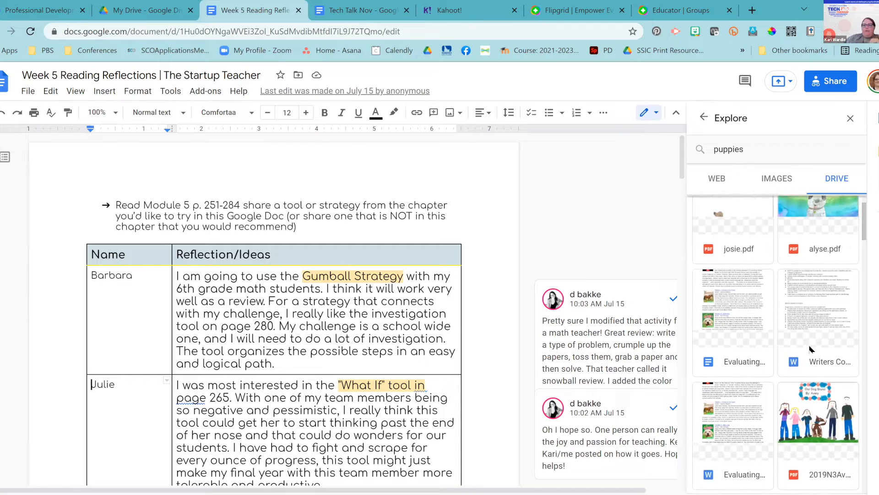
scroll(811, 349, "down", 3)
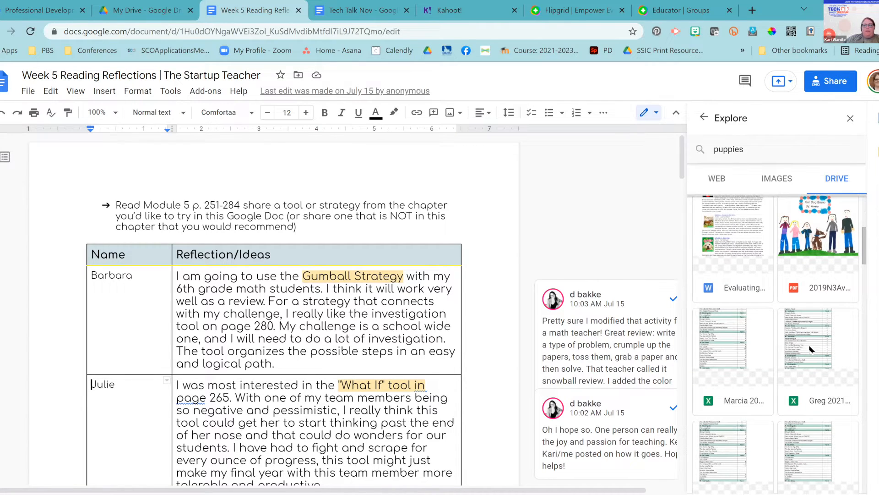
scroll(810, 349, "up", 6)
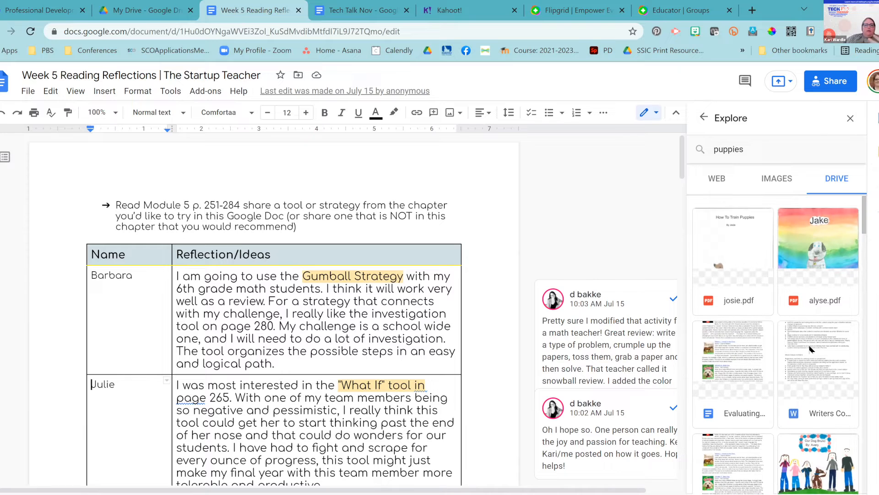
left_click(775, 181)
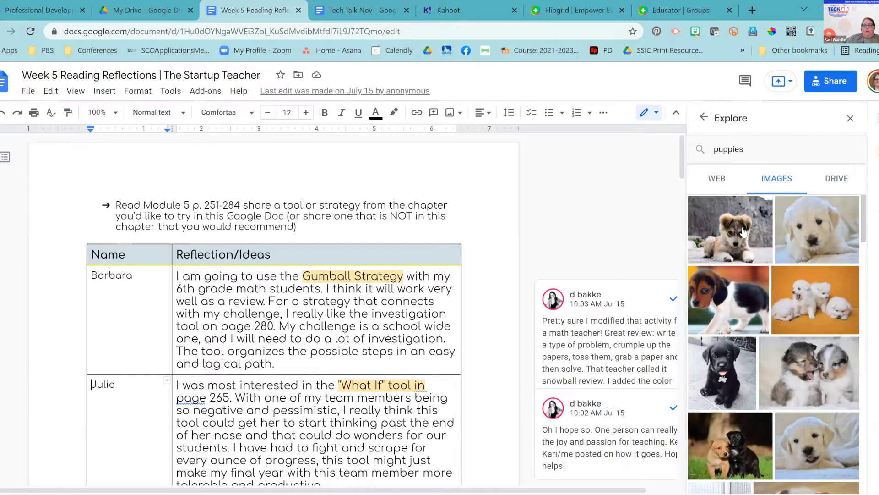
left_click_drag(663, 234, 393, 320)
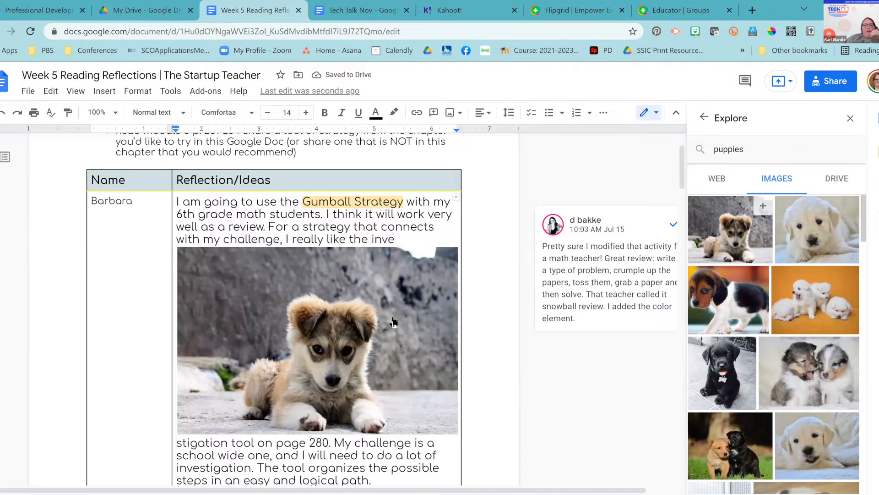
- Switch Explore back to web results for puppies, then close the Explore panel
left_click(717, 179)
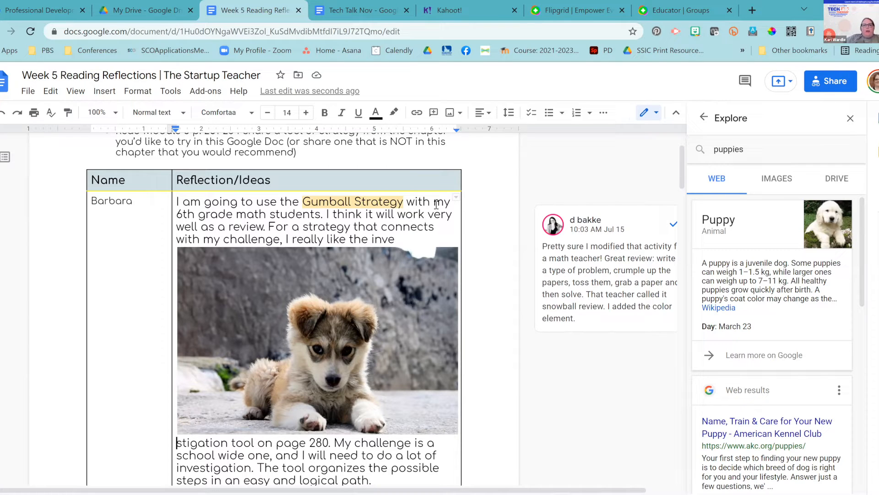
left_click(850, 118)
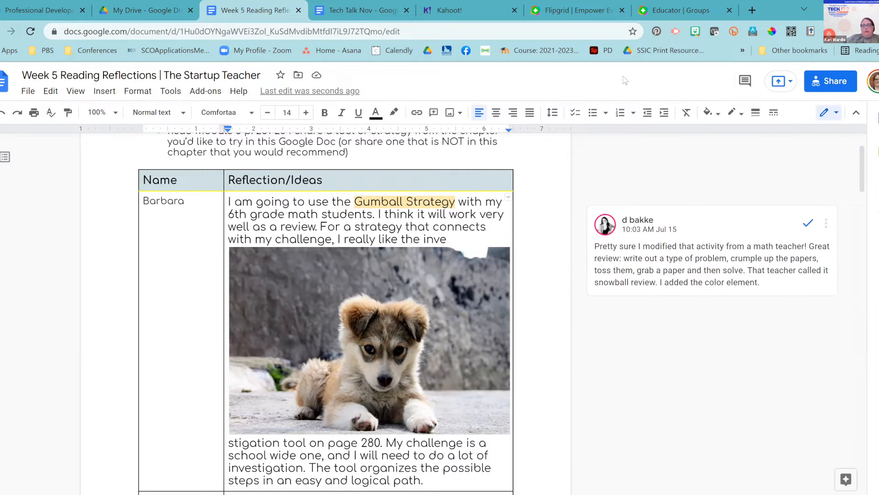
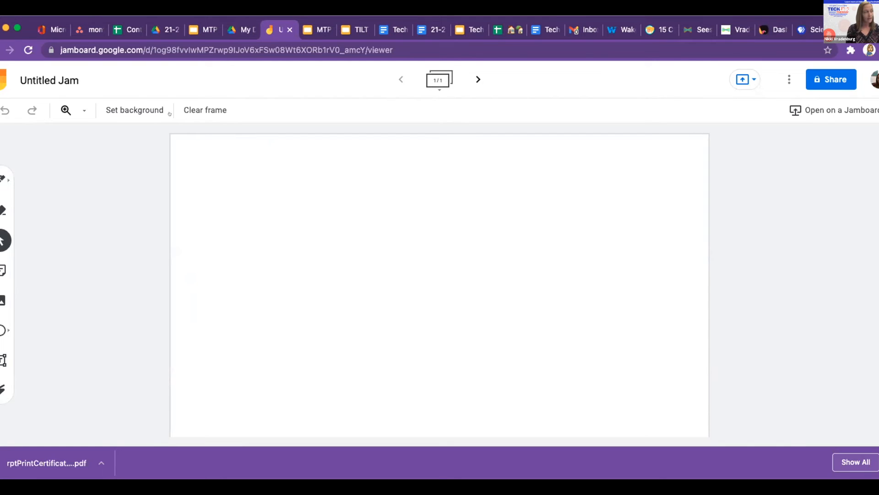
- Rename the jam to 'TEST TEST TESTY TEST TEST', fixing typos before confirming
left_click(35, 74)
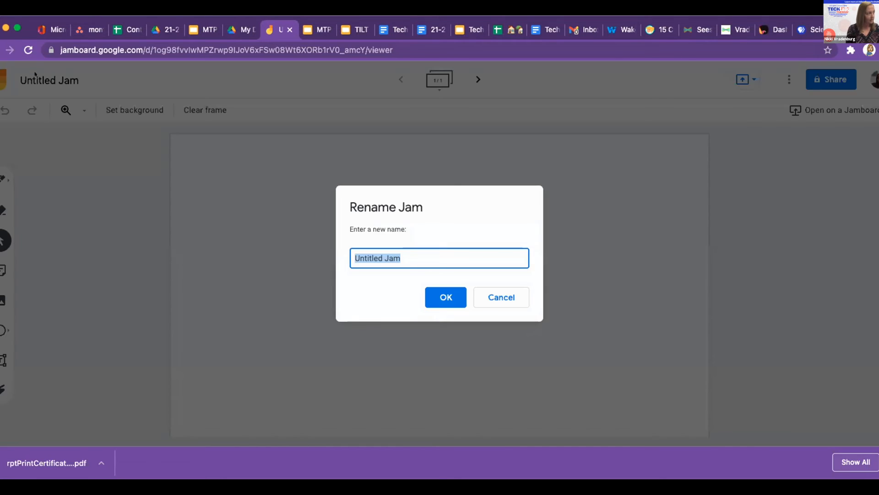
type("TES")
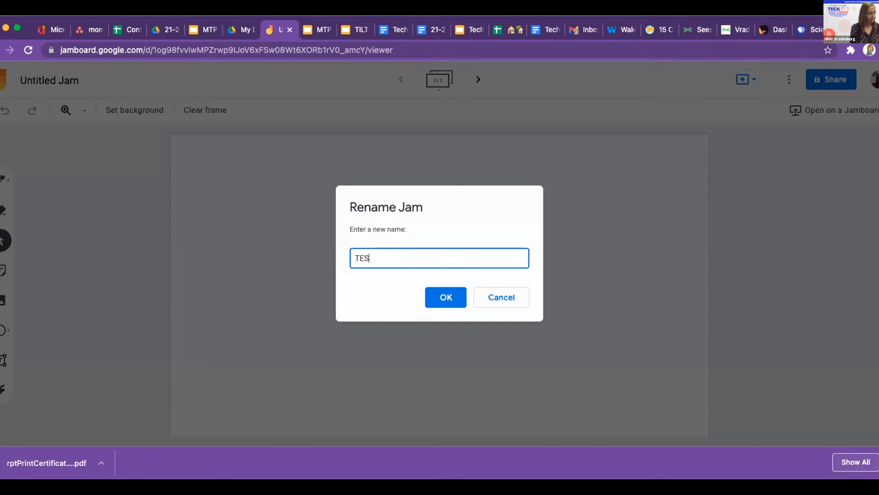
type("T TEST TESTY TEST TT TEST")
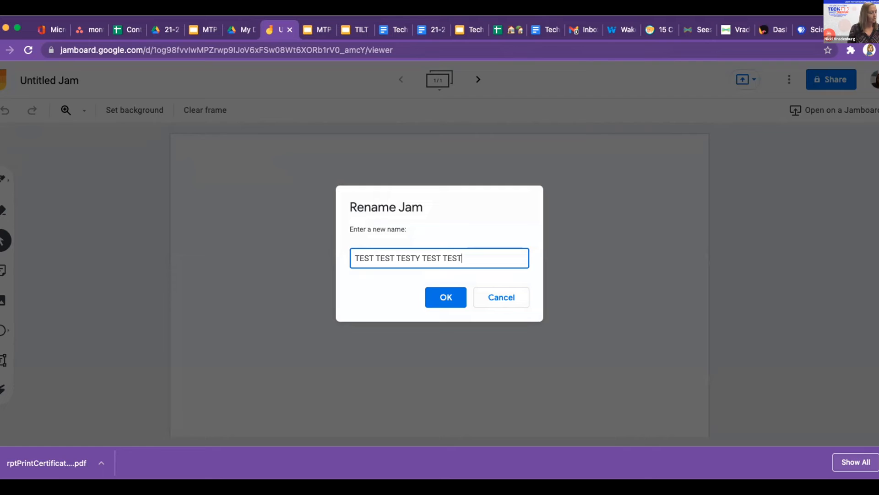
left_click(433, 296)
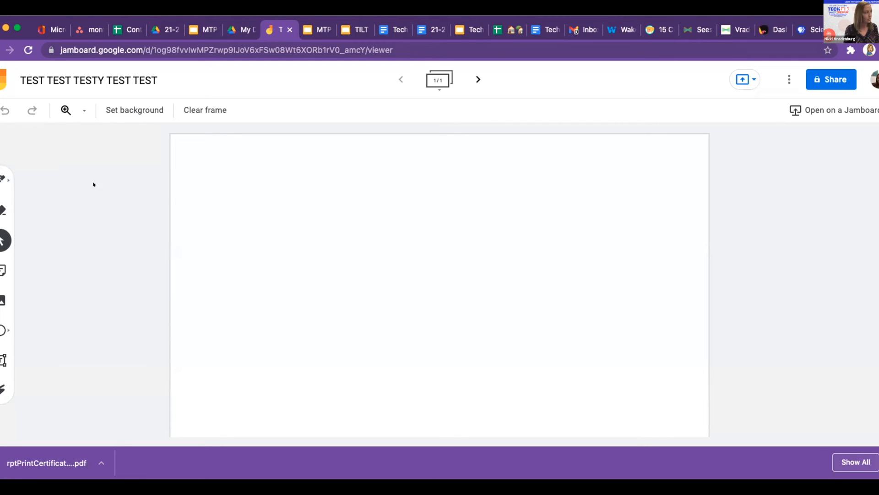
- Draw a wavy pen squiggle across the frame, then erase its top-left loop and a few other pieces
left_click(3, 179)
mouse_move(248, 174)
left_mouse_down()
mouse_move(295, 229)
mouse_move(444, 267)
mouse_move(582, 274)
left_mouse_up()
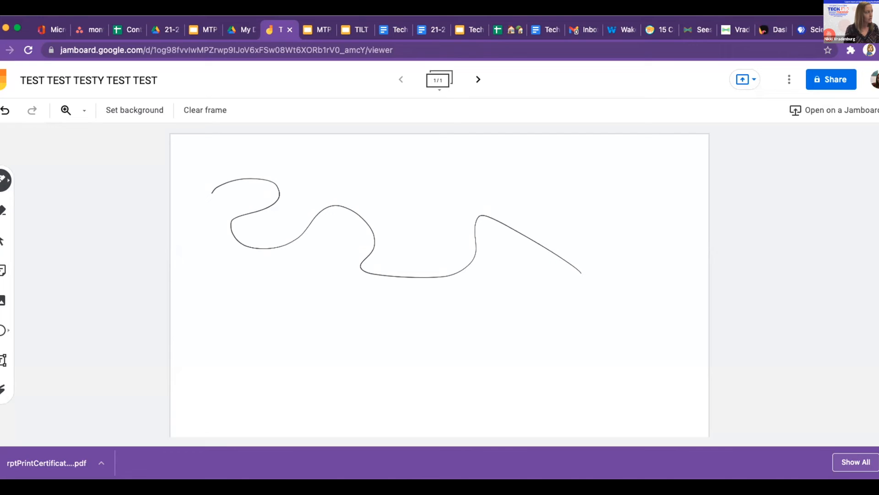
left_click(3, 211)
mouse_move(206, 189)
left_mouse_down()
mouse_move(287, 192)
mouse_move(260, 210)
left_mouse_up()
mouse_move(205, 228)
left_mouse_down()
mouse_move(363, 205)
mouse_move(364, 275)
left_mouse_up()
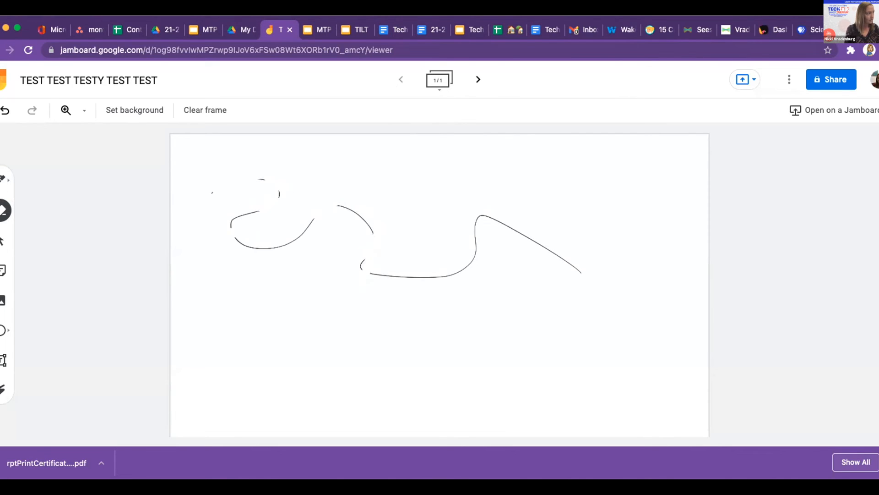
left_click(3, 241)
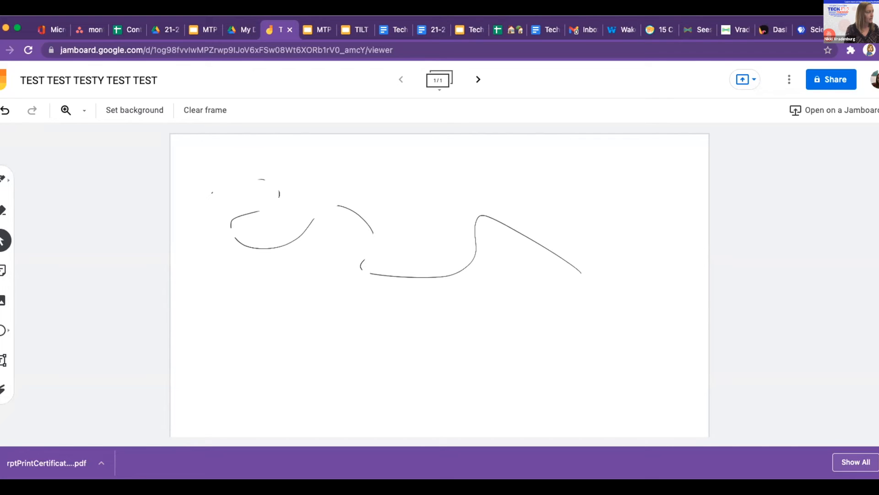
- Add a pink sticky note reading 'testing 123'
left_click(2, 270)
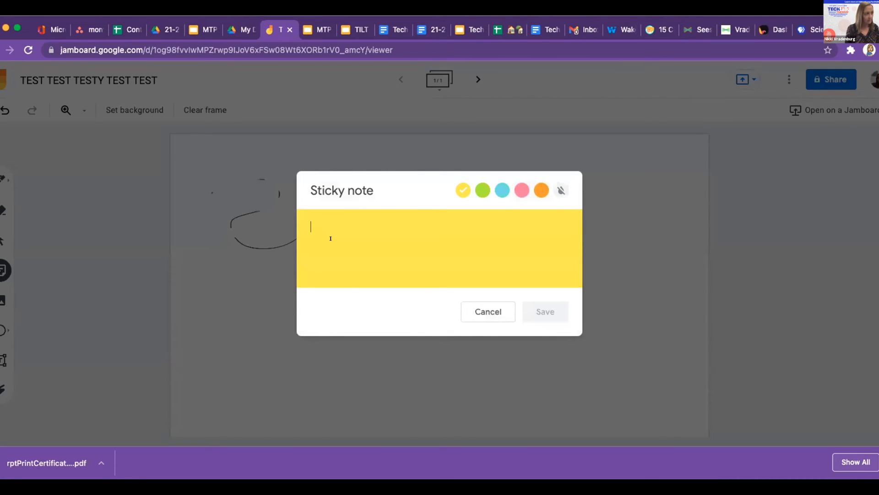
type("tes t")
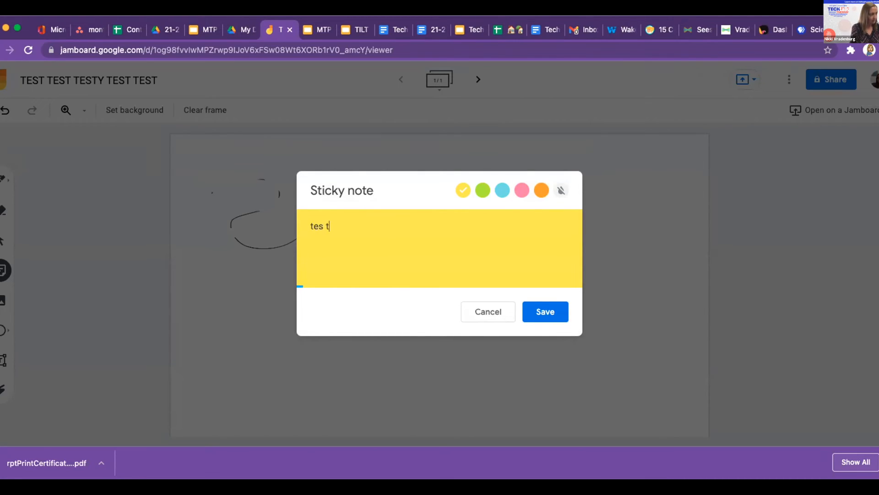
type("t ing 123")
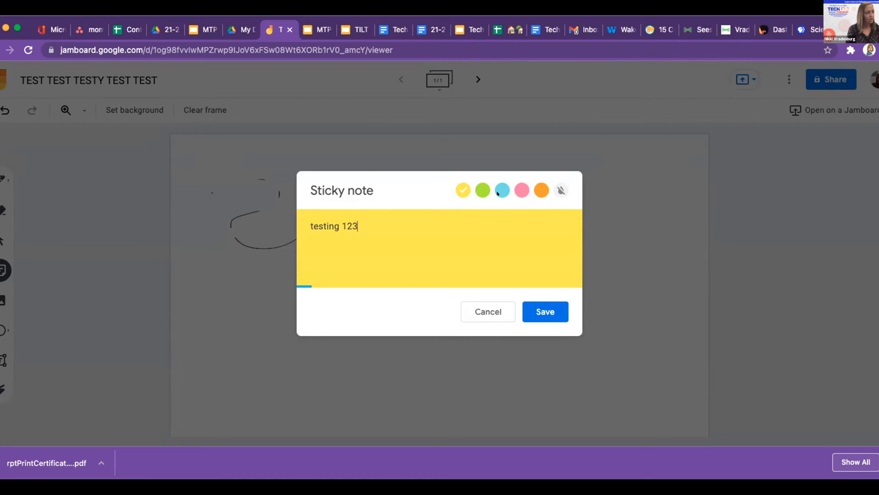
left_click(482, 190)
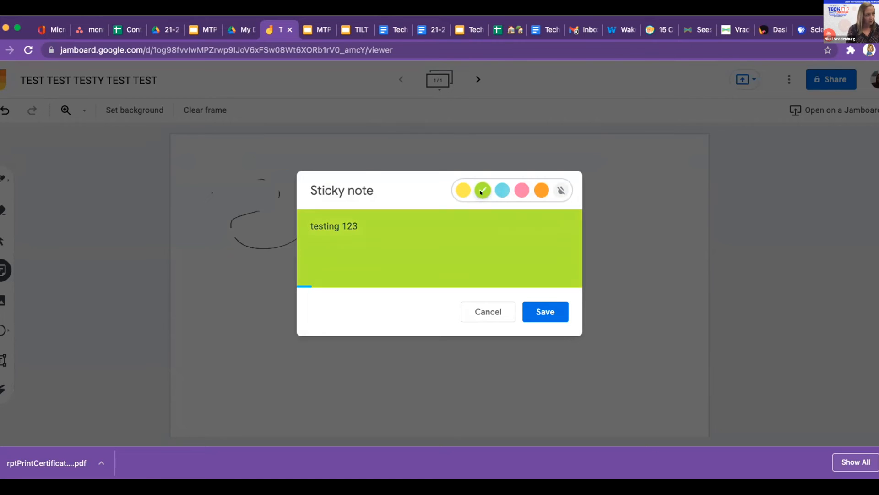
left_click(561, 190)
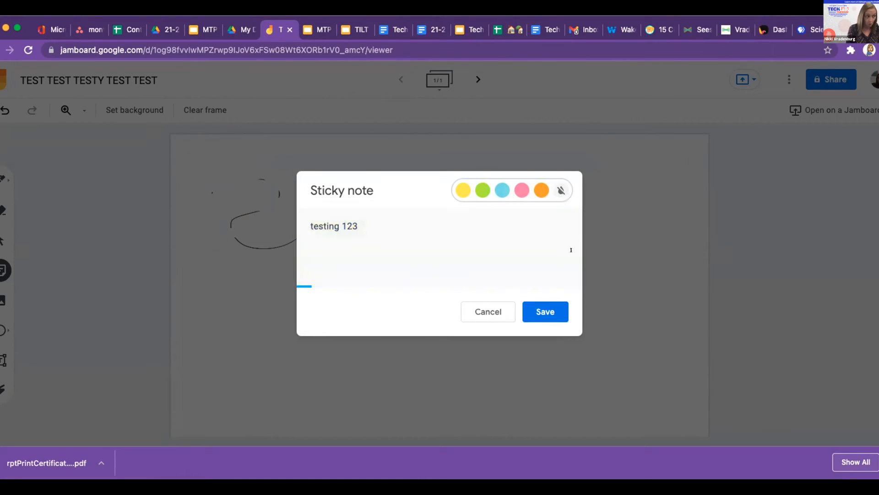
left_click(522, 189)
left_click(545, 311)
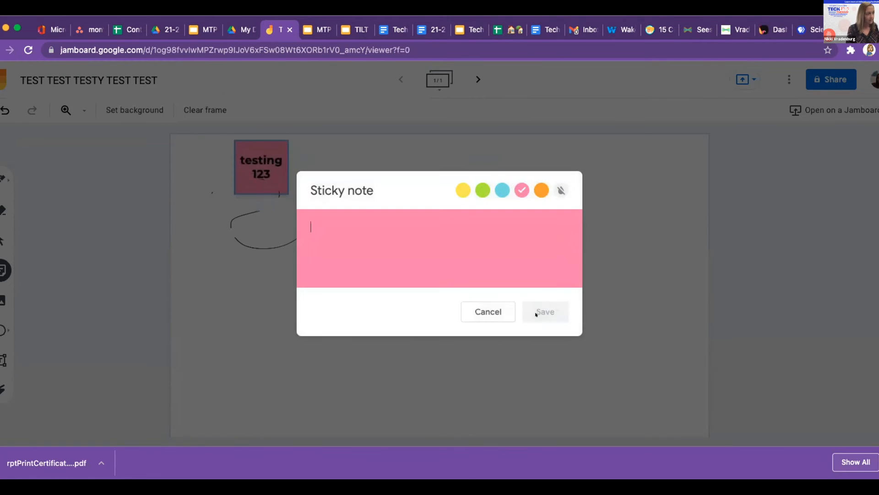
- Add a yellow sticky note reading 'test' and discard the extra empty note
type("test")
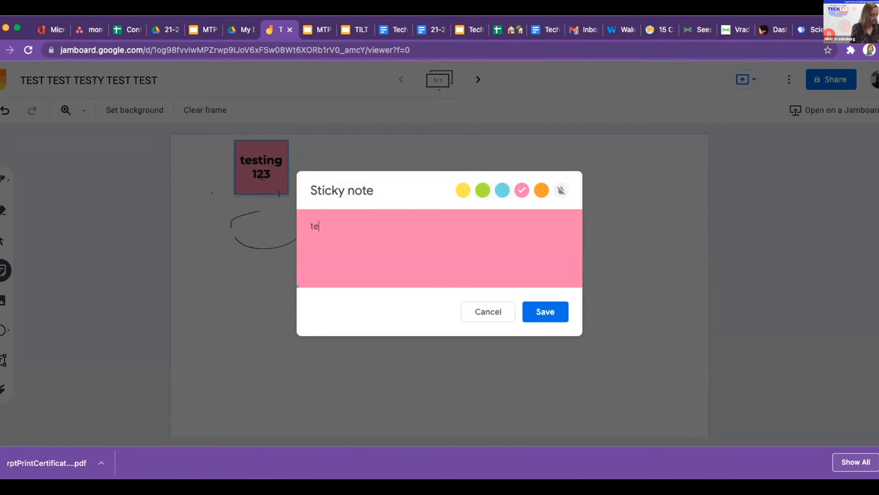
left_click(463, 190)
left_click(544, 313)
left_click(479, 314)
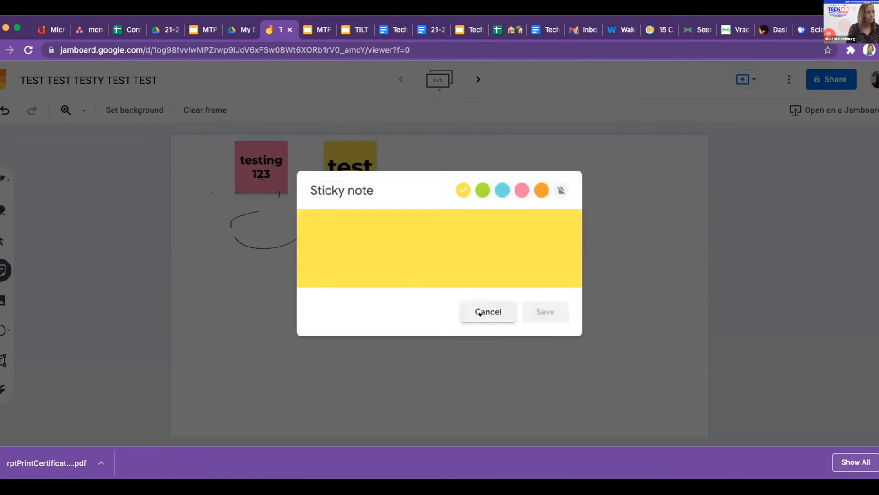
- Move the pink note lower left, shrink it slightly and rotate it about 45 degrees
left_click_drag(257, 166, 240, 321)
mouse_move(271, 347)
left_mouse_down()
mouse_move(516, 406)
mouse_move(408, 426)
mouse_move(261, 338)
left_mouse_up()
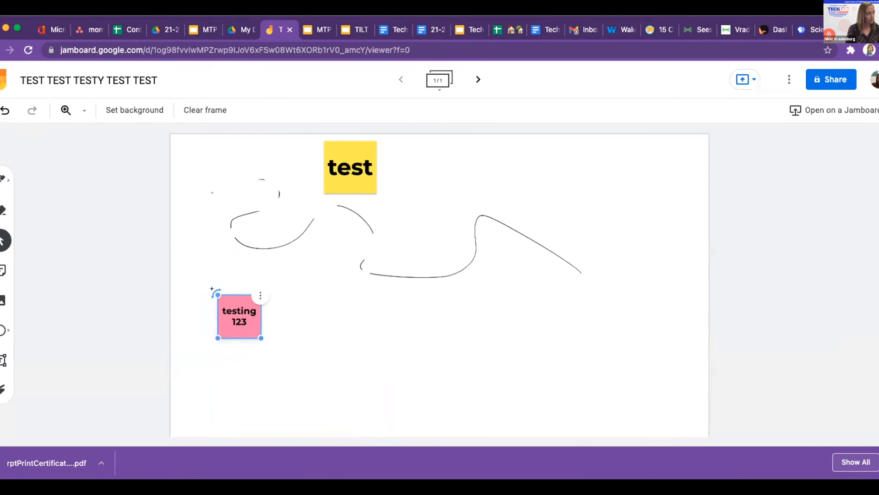
left_click_drag(213, 286, 245, 284)
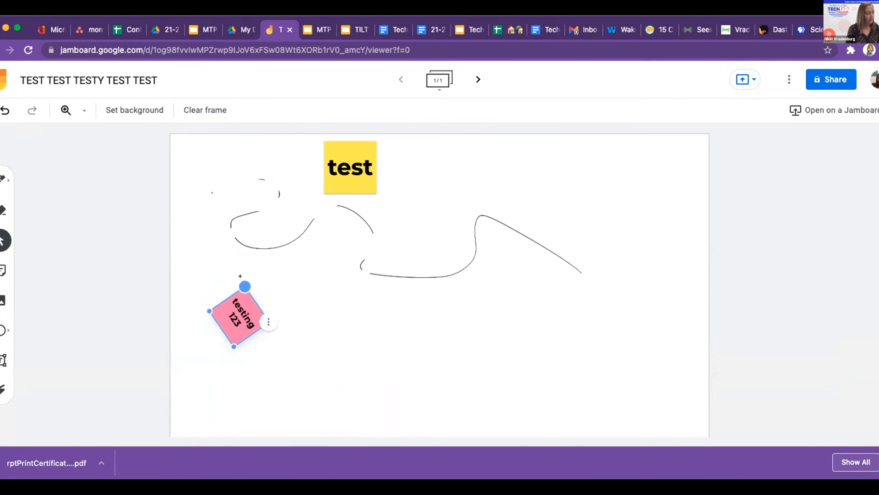
- Put the yellow note top-right, send it to back, and lay the pink note over it
left_click_drag(345, 152, 637, 159)
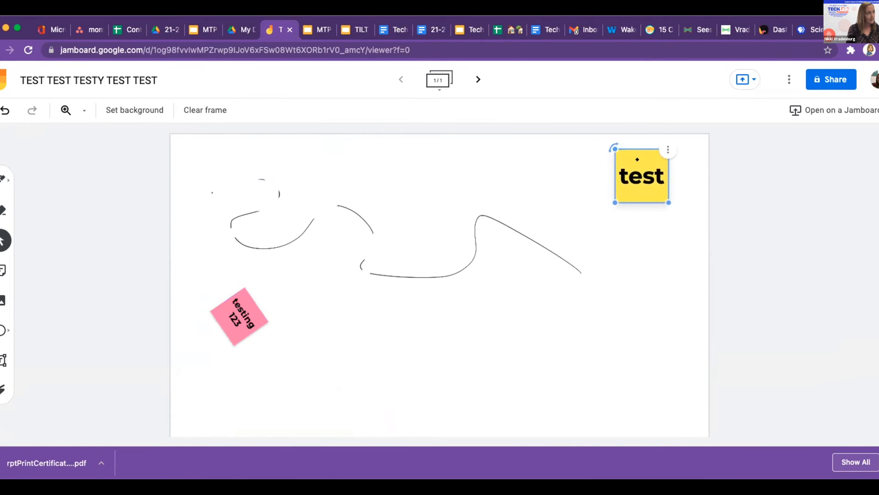
left_click(669, 149)
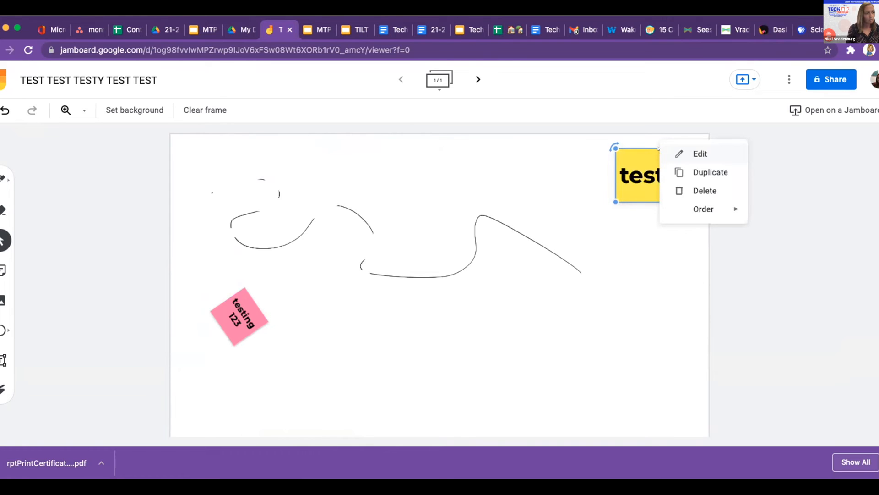
mouse_move(718, 218)
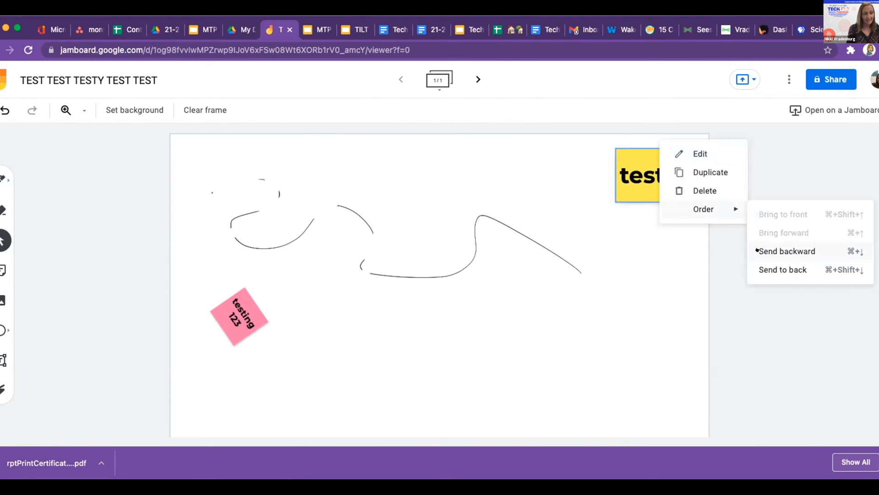
left_click(779, 269)
left_click_drag(232, 296, 614, 163)
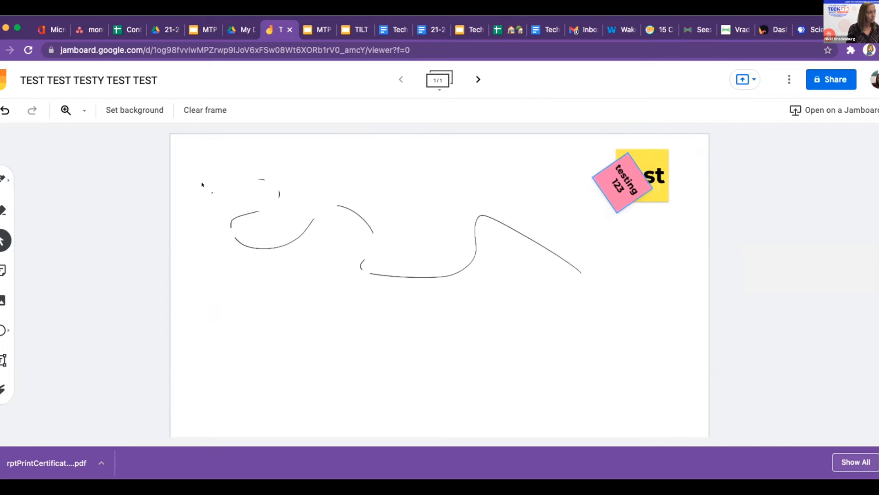
- Add a blank second frame, return to frame 1, and start inserting an image
left_click(472, 78)
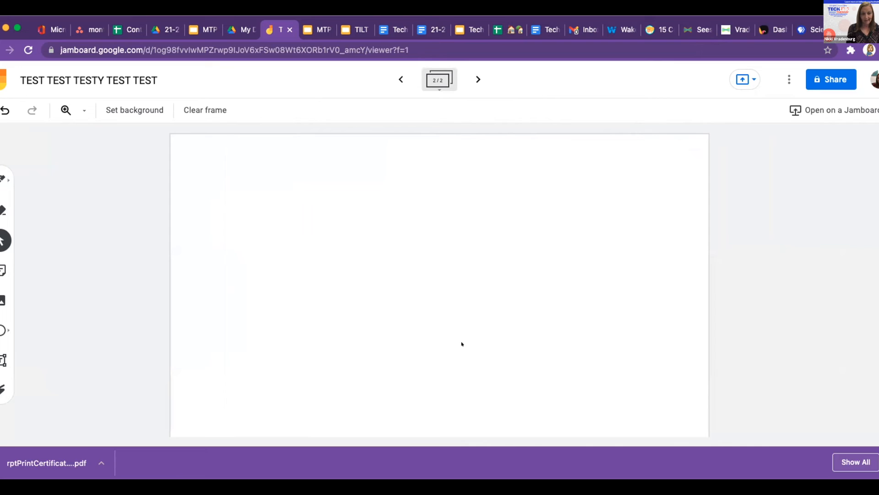
left_click(401, 79)
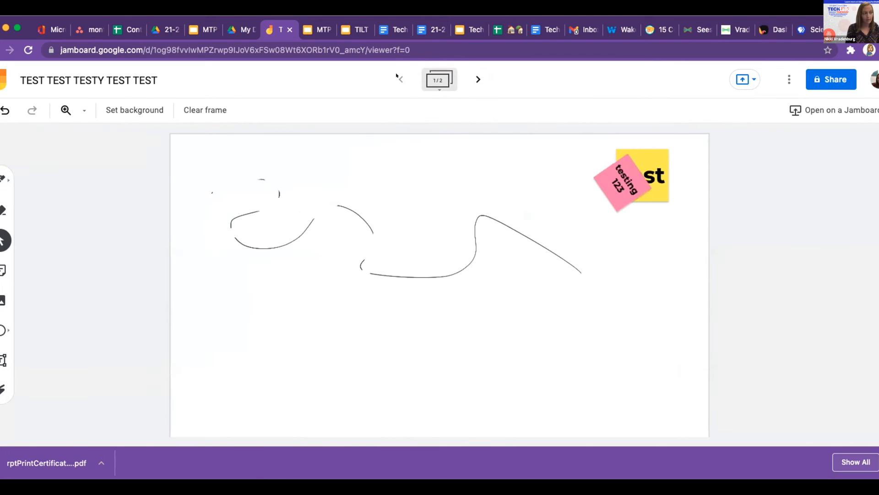
left_click(3, 300)
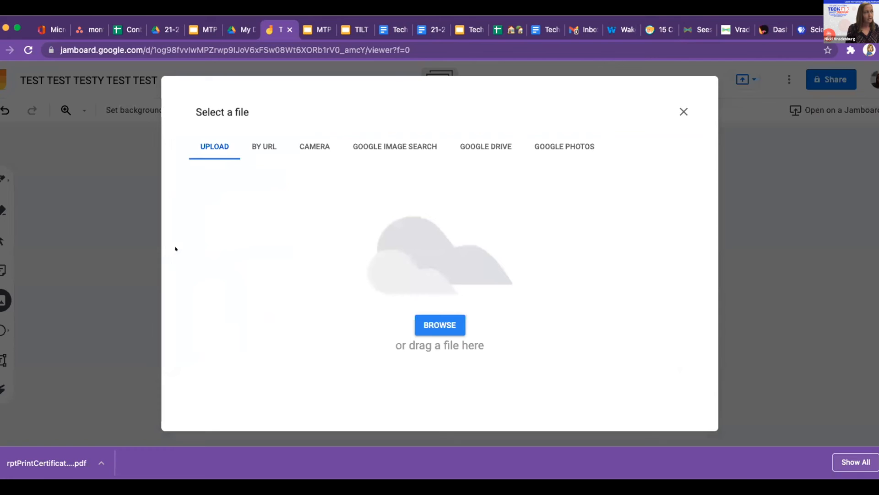
- Search Google Images for 'dogs' and insert the first puppy photo onto the frame
left_click(389, 142)
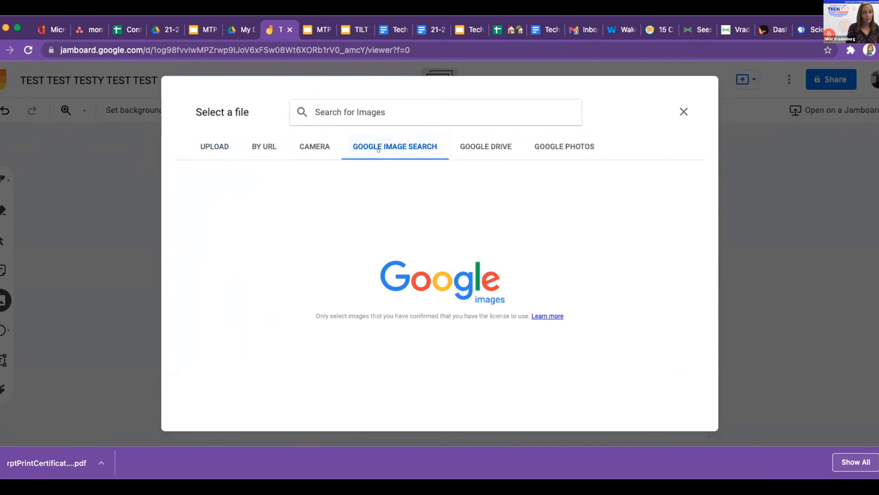
left_click(464, 142)
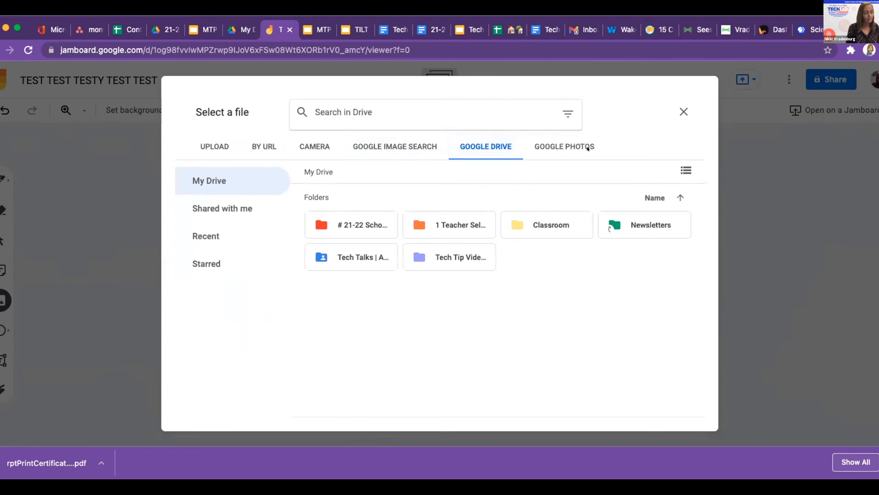
left_click(362, 146)
left_click(341, 111)
type("dogs")
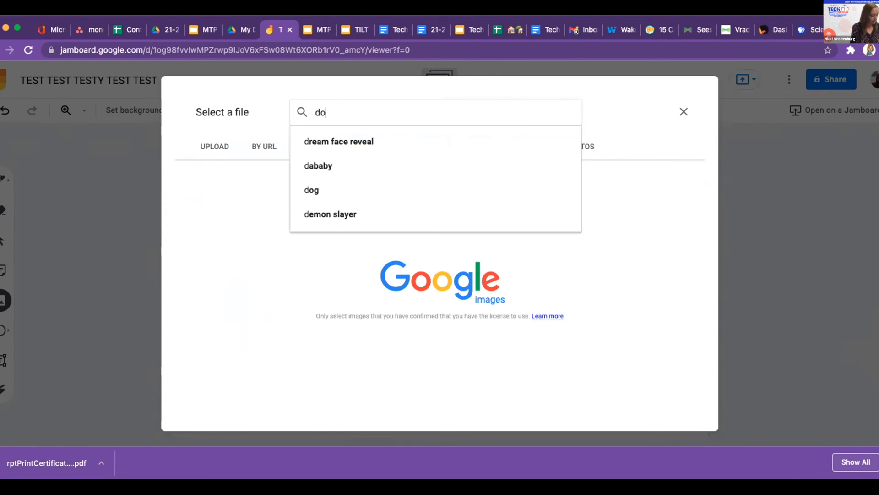
key("Return")
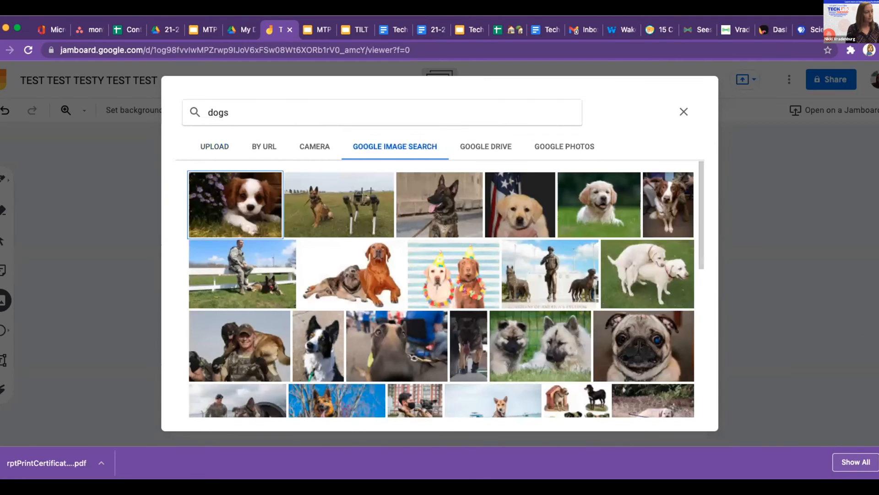
left_click(242, 207)
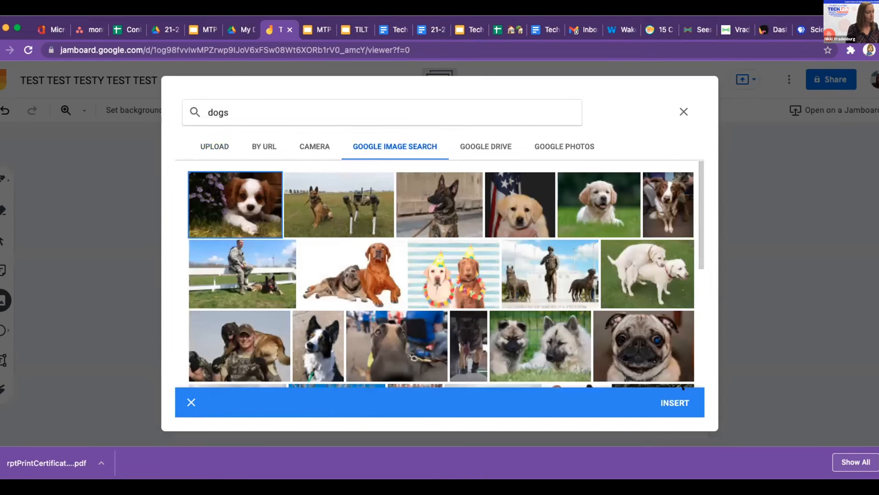
left_click(667, 401)
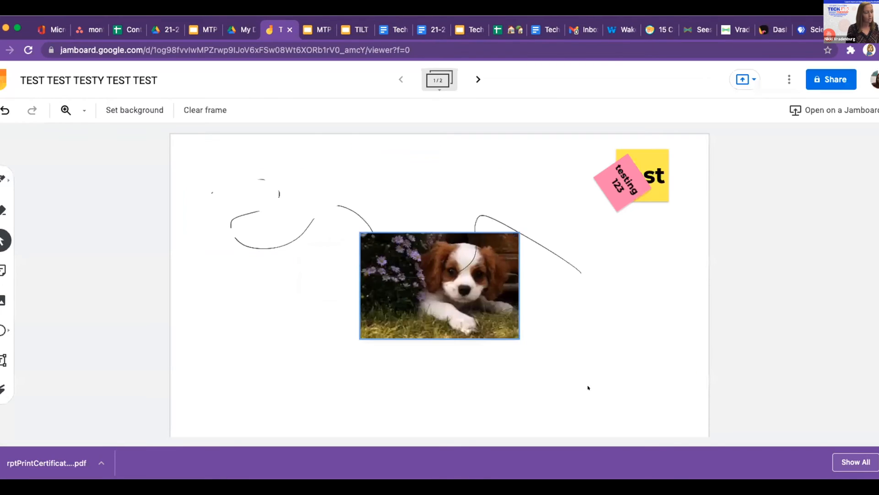
- Move the puppy photo left below the squiggle and shrink it slightly
left_click_drag(464, 322, 313, 352)
left_click_drag(371, 369, 349, 356)
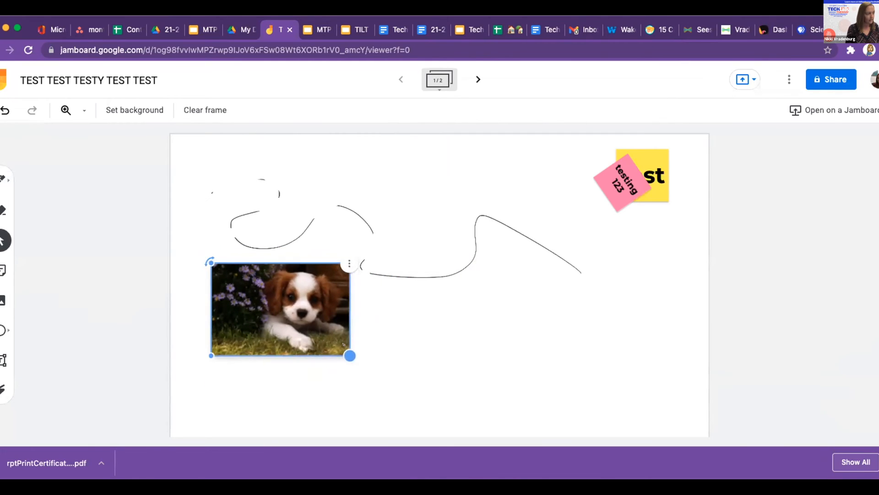
left_click(3, 360)
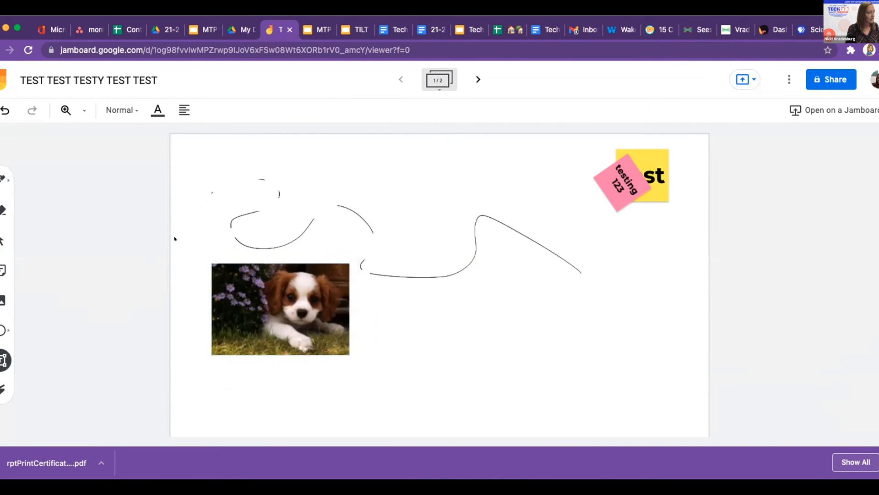
- Add a 'test 1 2 3' text box and move it just below the puppy photo
left_click(194, 221)
type("t")
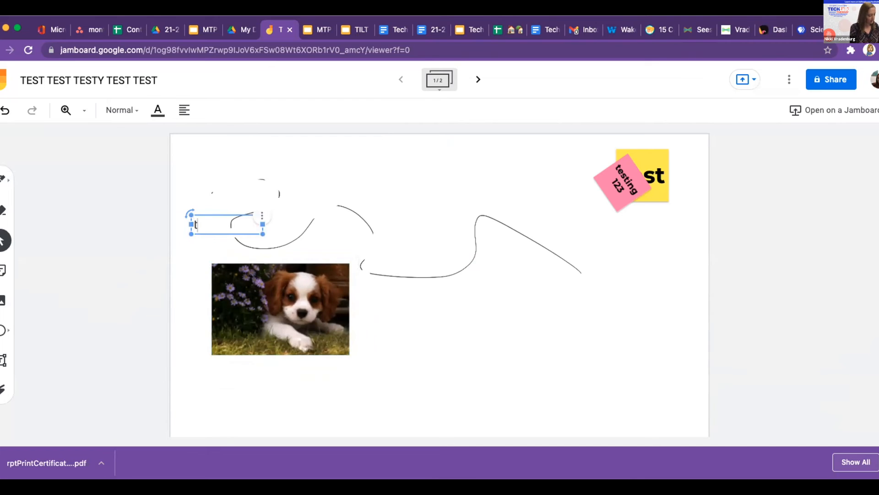
type("est 1 2 3")
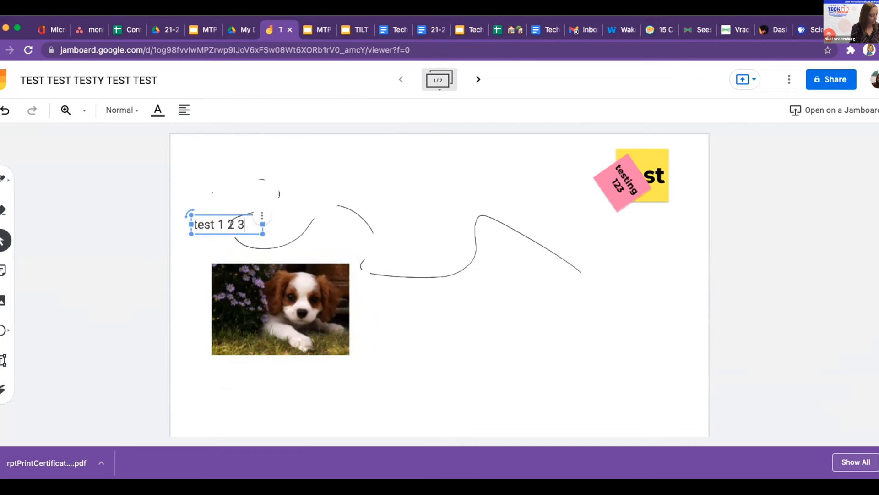
key("Return")
left_click(248, 201)
left_click(220, 224)
left_click_drag(205, 247, 249, 359)
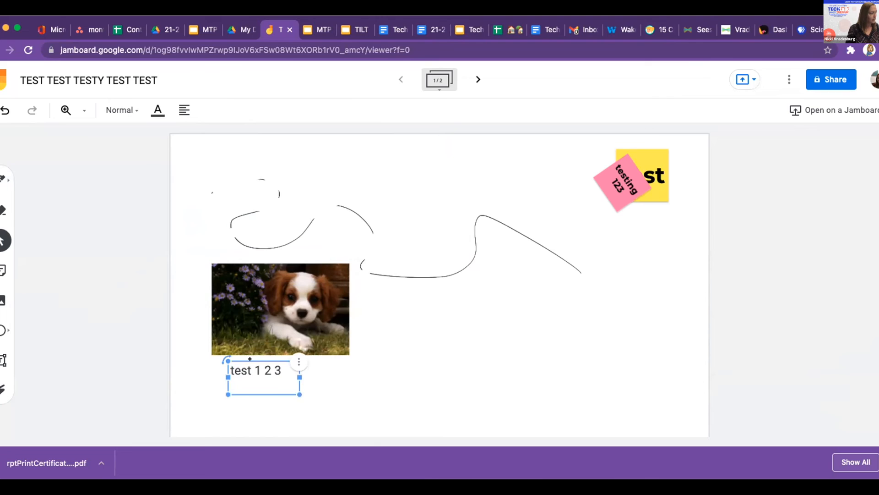
left_click(3, 330)
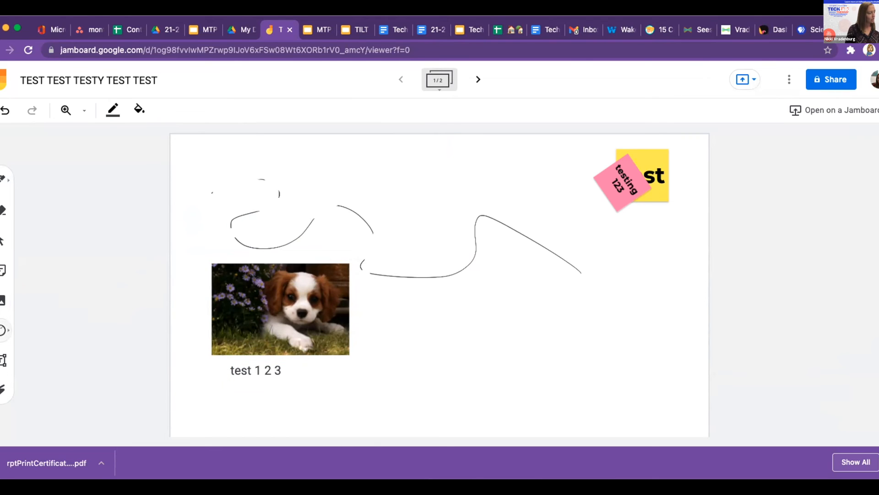
- Draw a large rounded rectangle to the right of the puppy photo
left_click(3, 329)
left_click(36, 353)
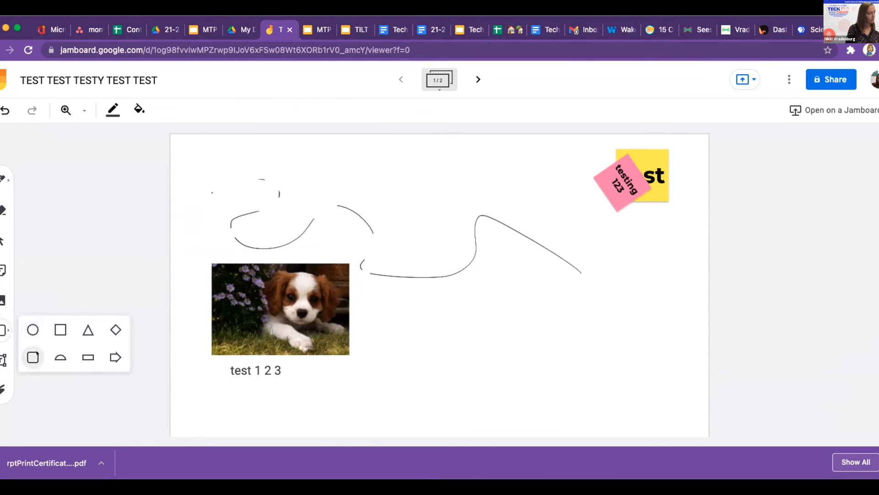
left_click_drag(373, 280, 648, 406)
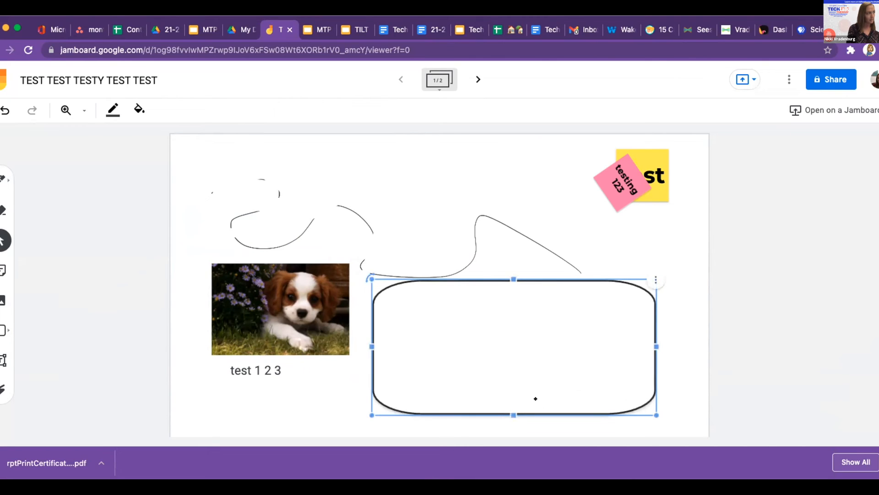
- Give the rounded rectangle a blue outline and pink fill, then deselect it
left_click(113, 110)
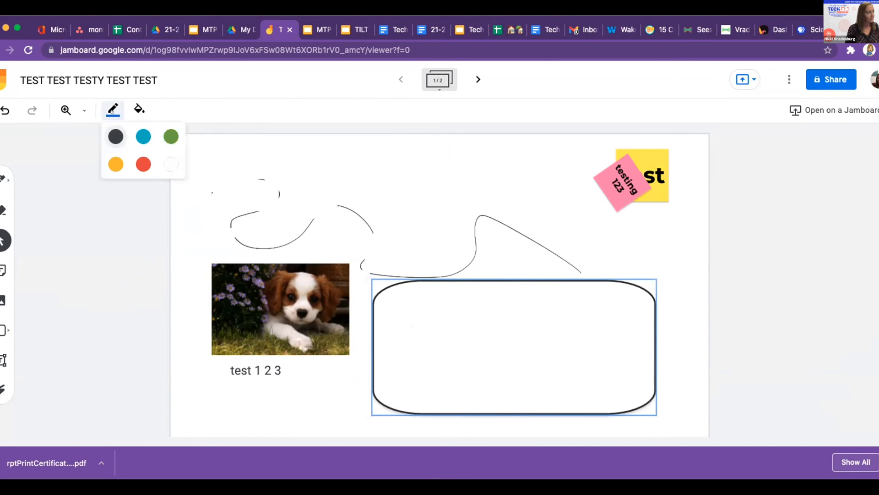
left_click(142, 134)
left_click(139, 110)
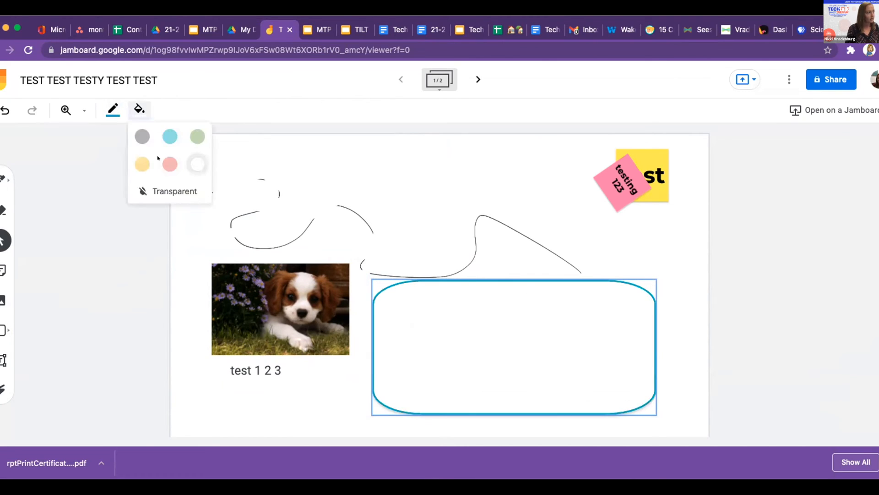
left_click(169, 164)
left_click(680, 261)
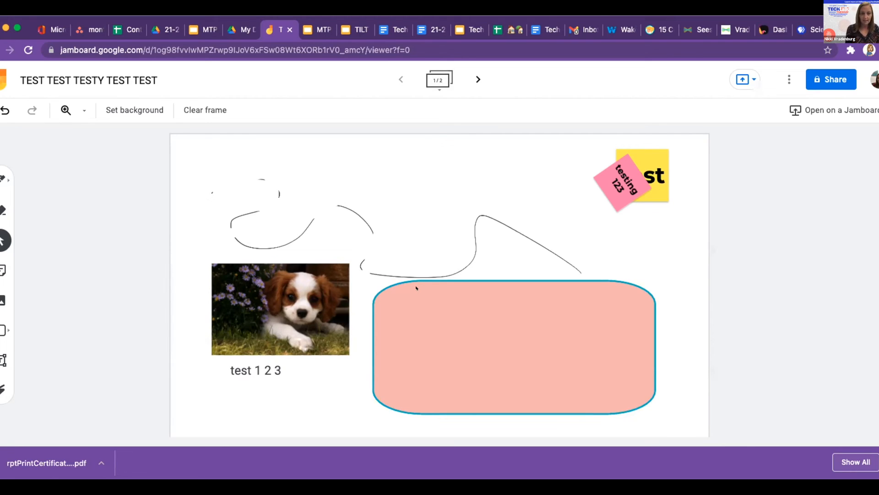
- Stack the pink and yellow notes above the puppy and move 'test 1 2 3' top-left
left_click_drag(627, 180, 322, 184)
left_click_drag(619, 174, 315, 230)
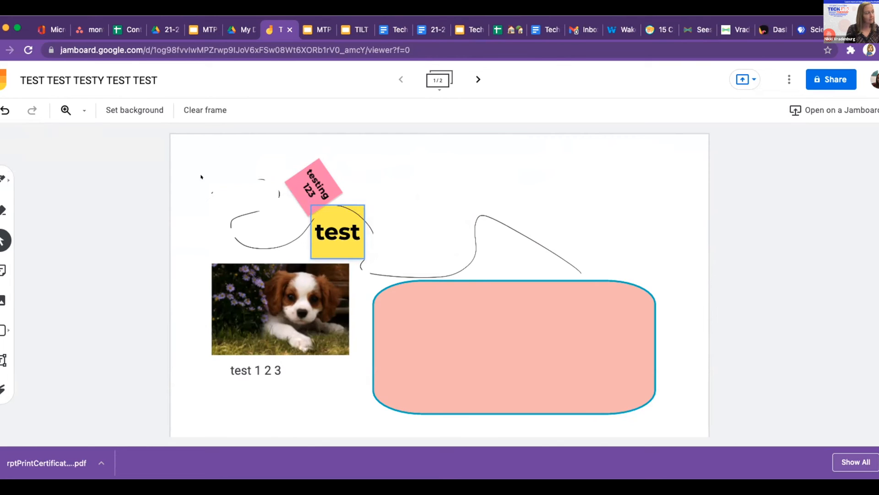
left_click_drag(248, 369, 211, 149)
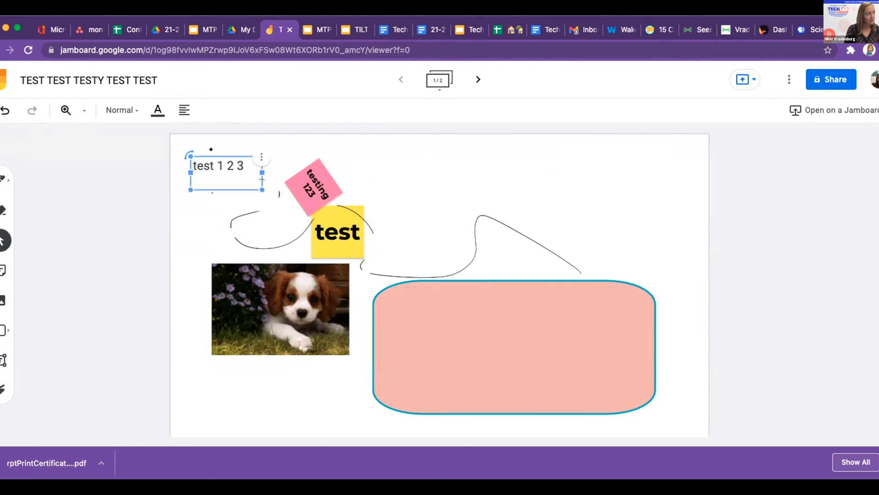
- Check the blank second frame, return to frame 1, and switch to My Drive
left_click(478, 79)
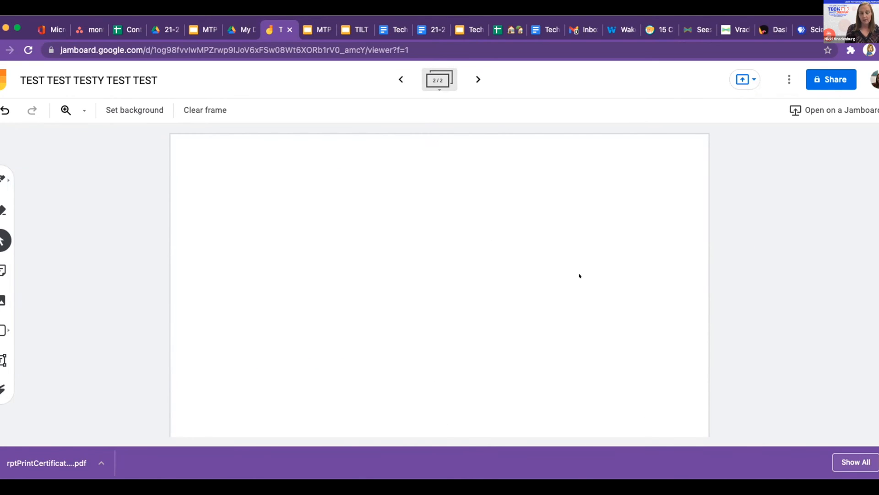
left_click(401, 78)
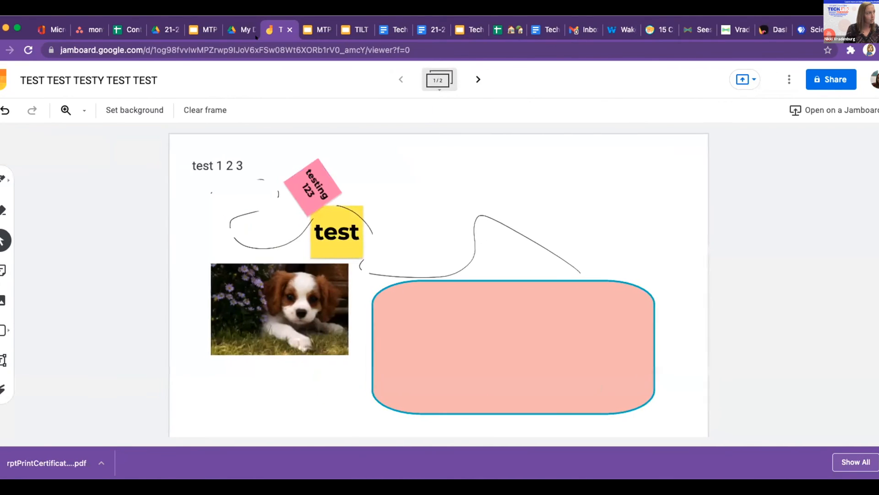
left_click(242, 29)
- Scroll down My Drive and open the Untitled Jam file
scroll(625, 444, "down", 1)
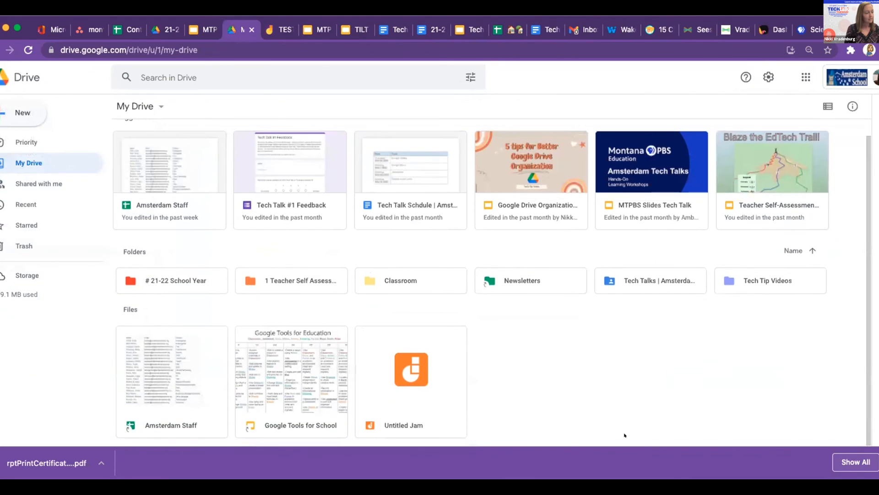
left_click(397, 415)
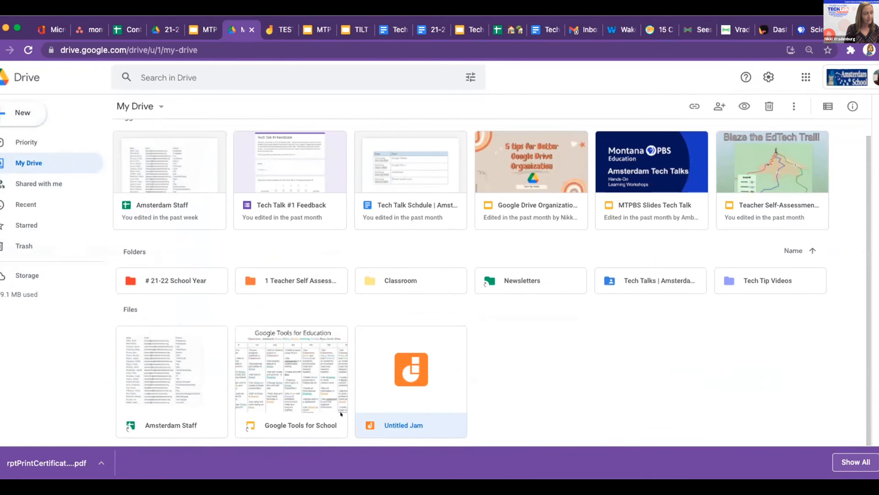
double_click(405, 423)
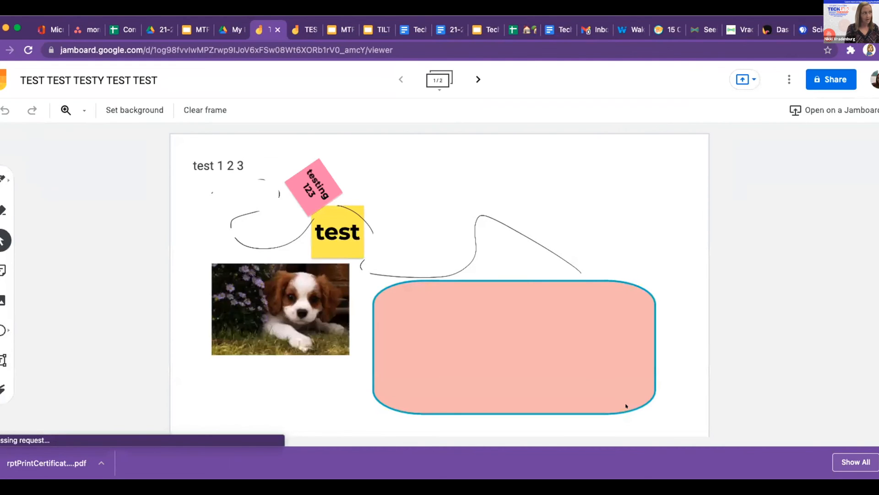
- Start sharing by entering a person's name, cancel without adding anyone, then check the More actions menu
left_click(830, 77)
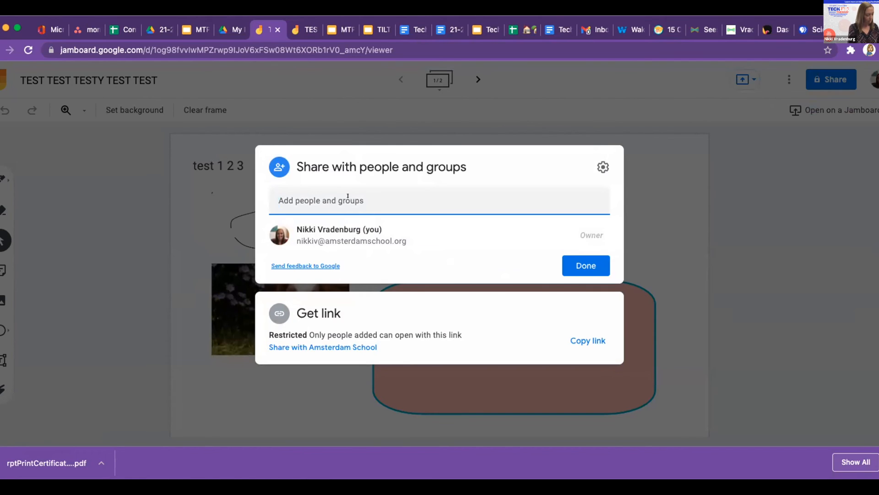
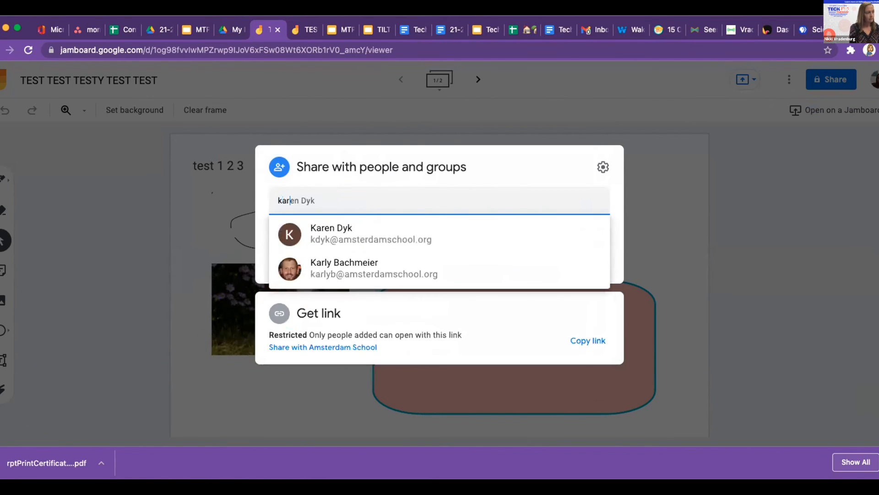
left_click(683, 212)
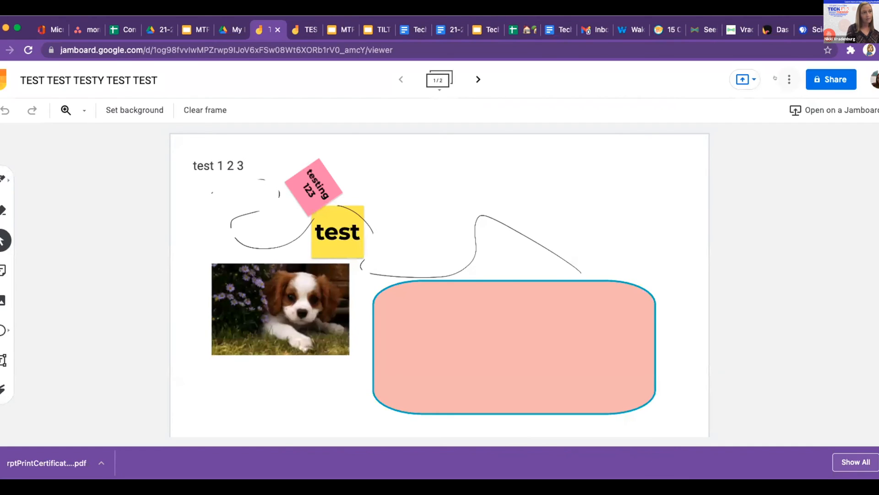
left_click(789, 79)
left_click(755, 168)
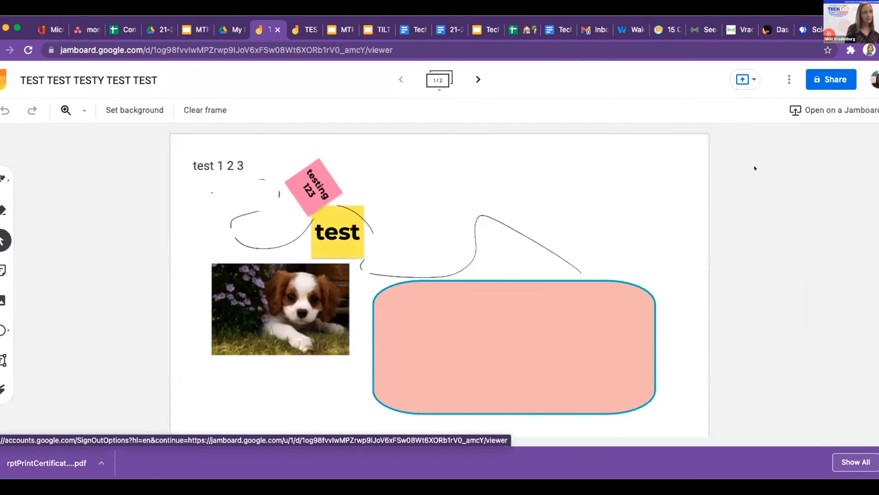
- Copy the board's share link, leaving access restricted to added people
left_click(831, 79)
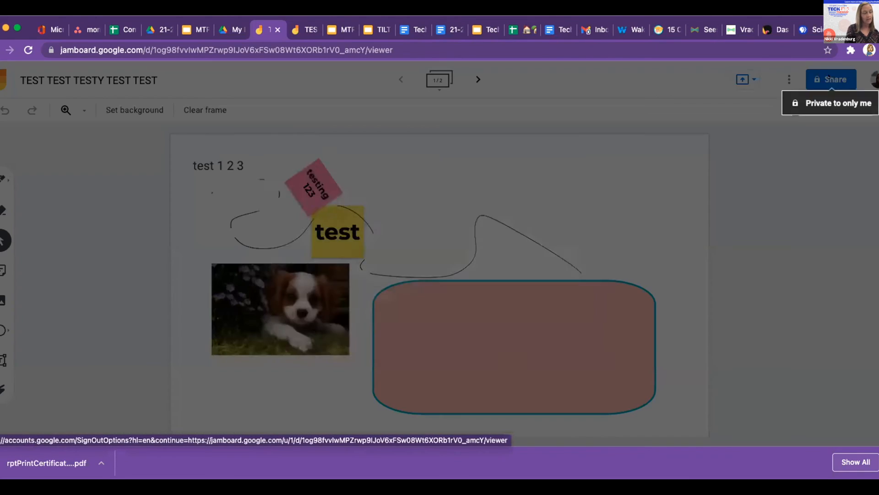
left_click(588, 340)
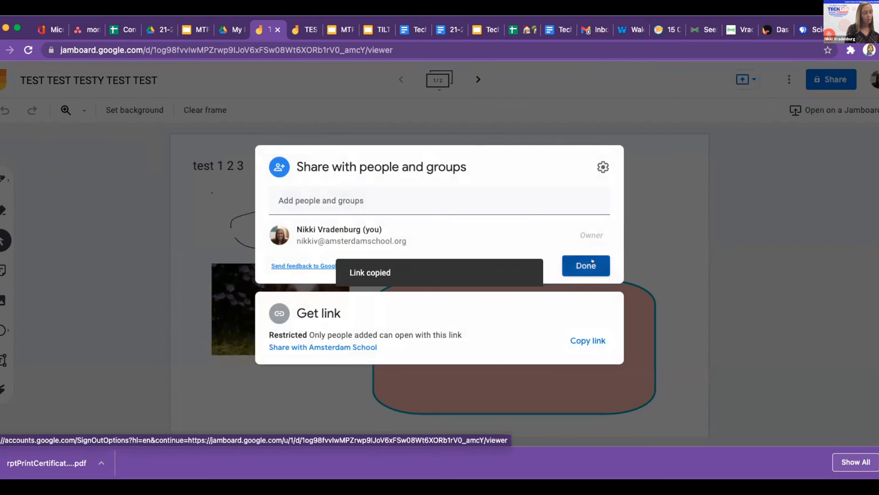
left_click(603, 273)
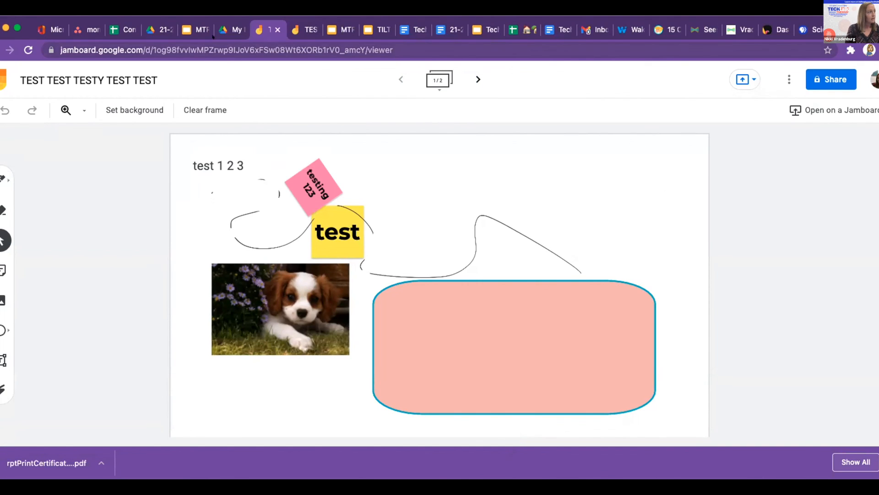
left_click(197, 30)
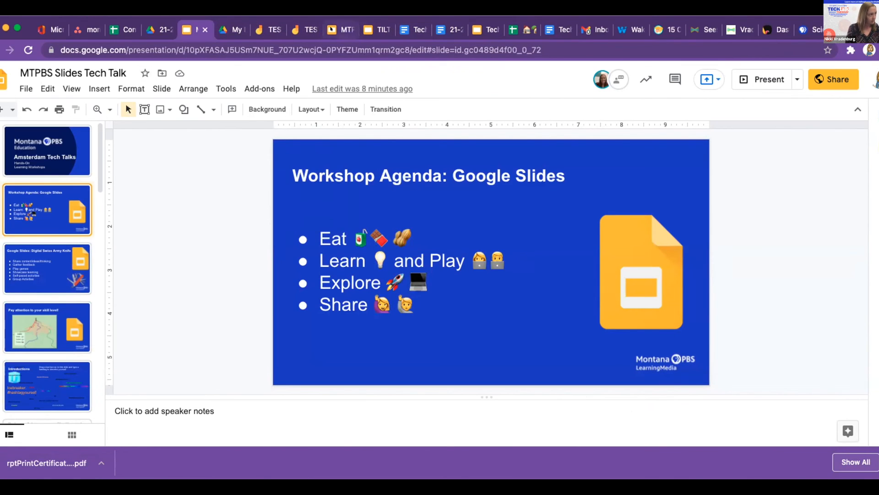
left_click(330, 28)
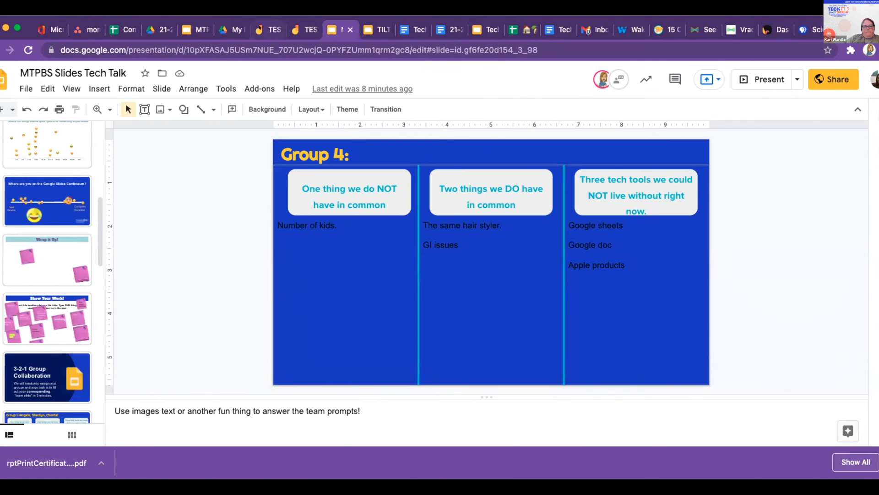
left_click(485, 29)
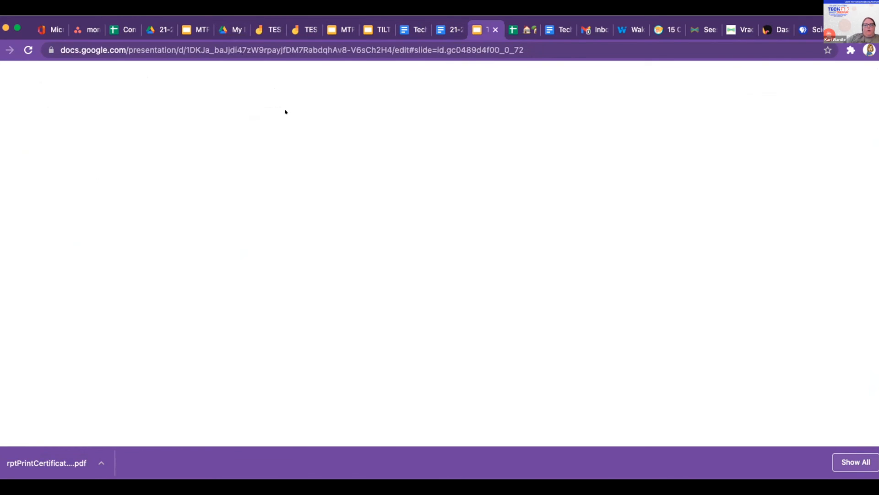
scroll(28, 304, "down", 2)
scroll(37, 275, "up", 3)
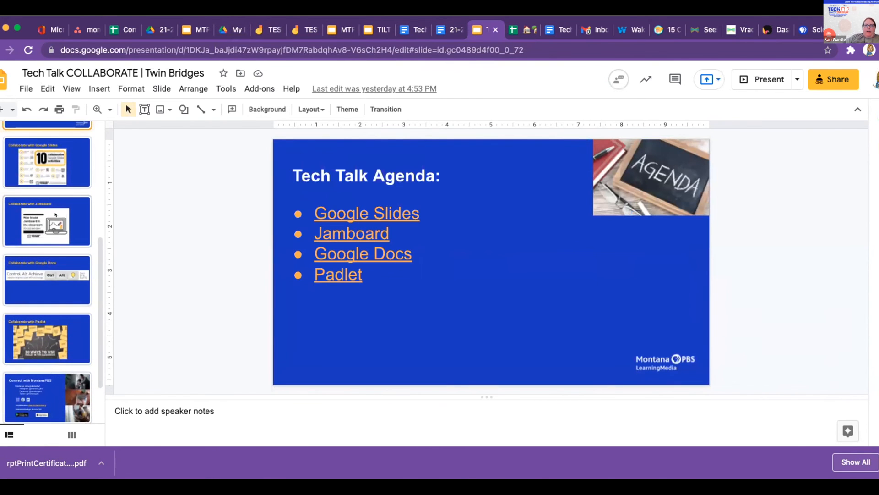
left_click(56, 204)
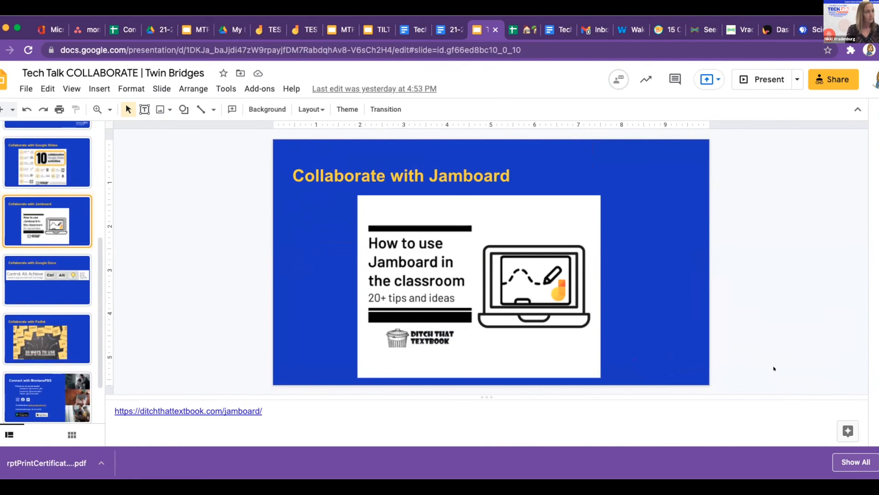
left_click(268, 29)
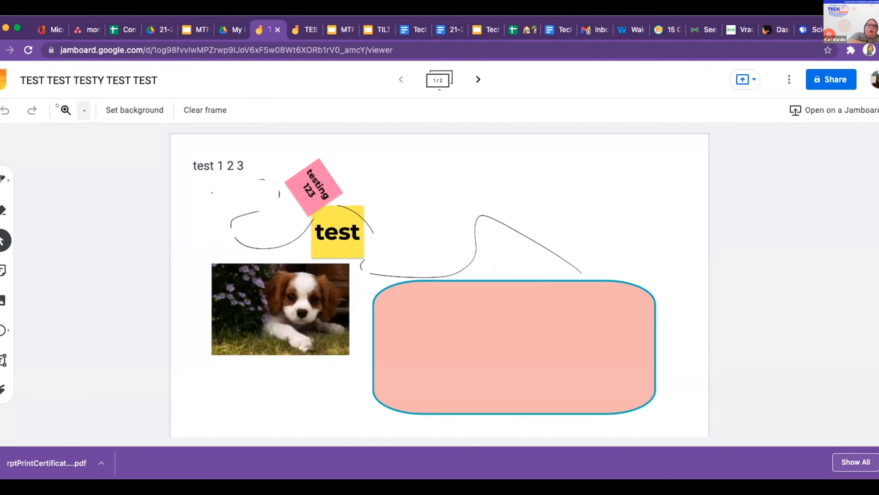
- Open the More actions menu for 'TEST TEST TESTY TEST TEST' to reach options like Download as PDF
left_click(778, 76)
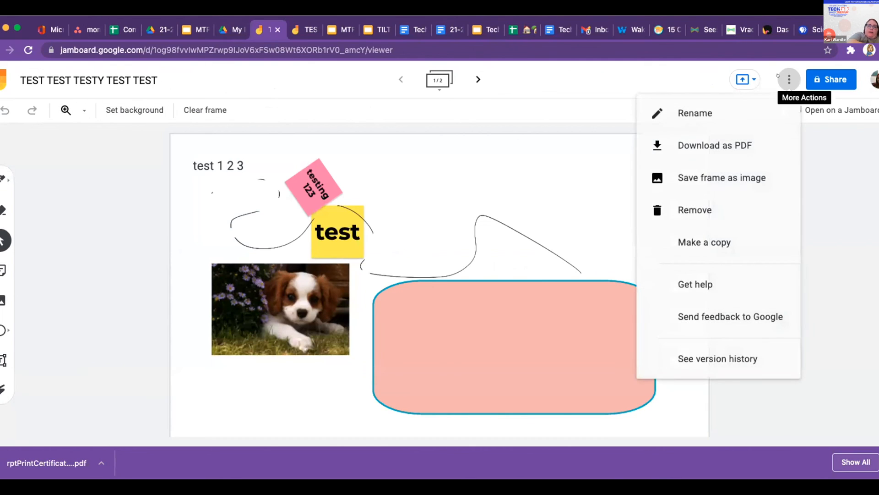